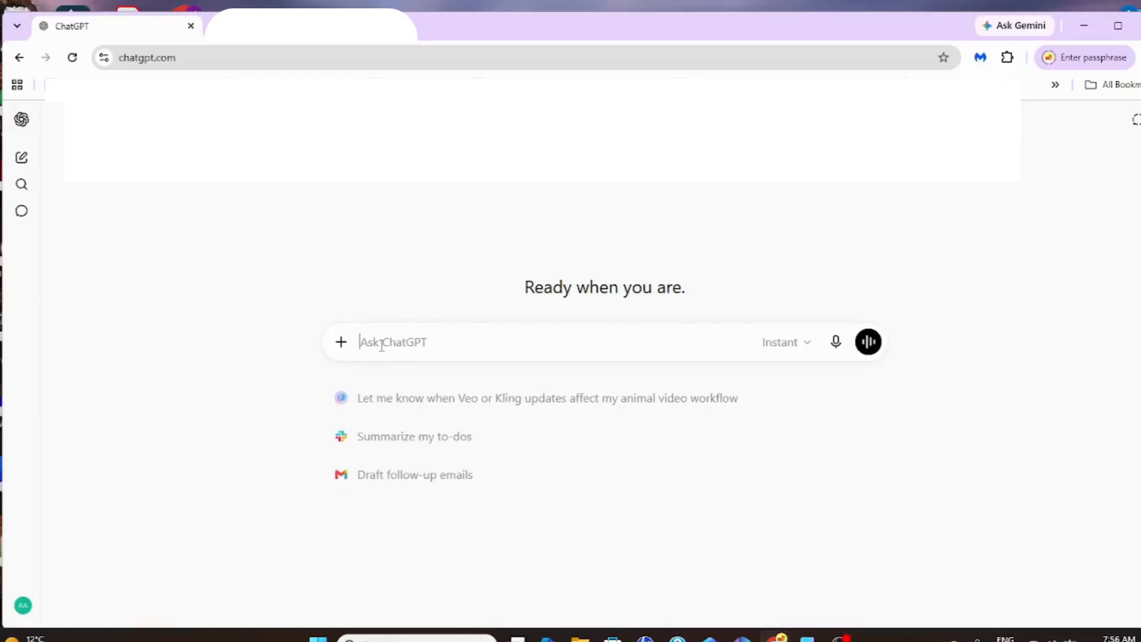
# - Begin the prompt with "I want an ultra-realistic beaver working as a professional deck contractor in a suburban back yard"
pyautogui.write('I want ')
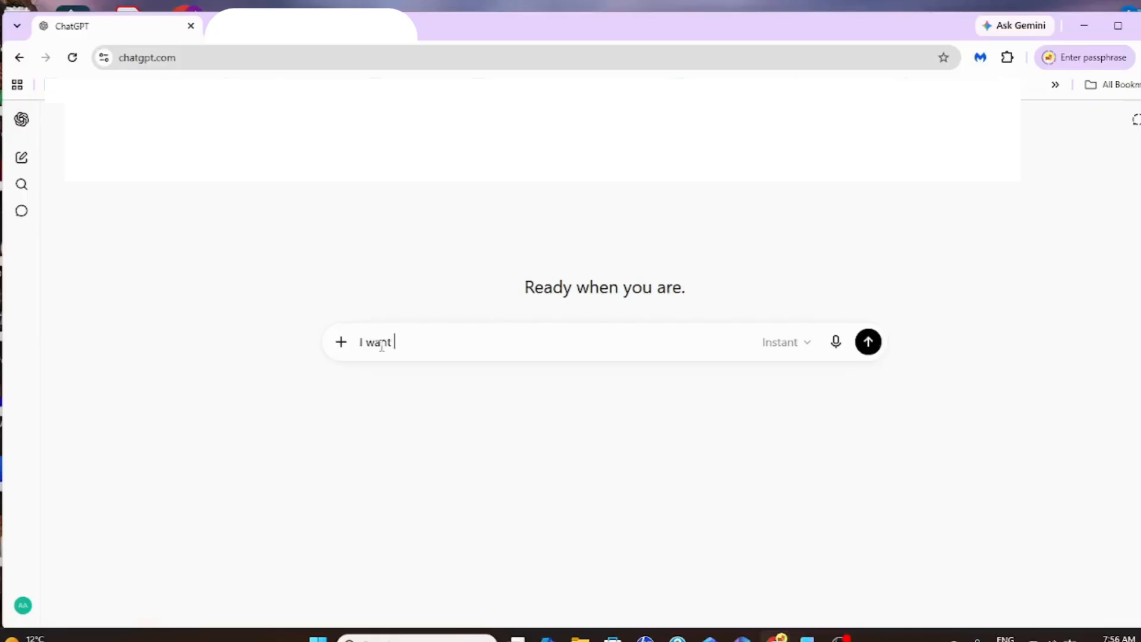
pyautogui.write('an ultra-realistic ')
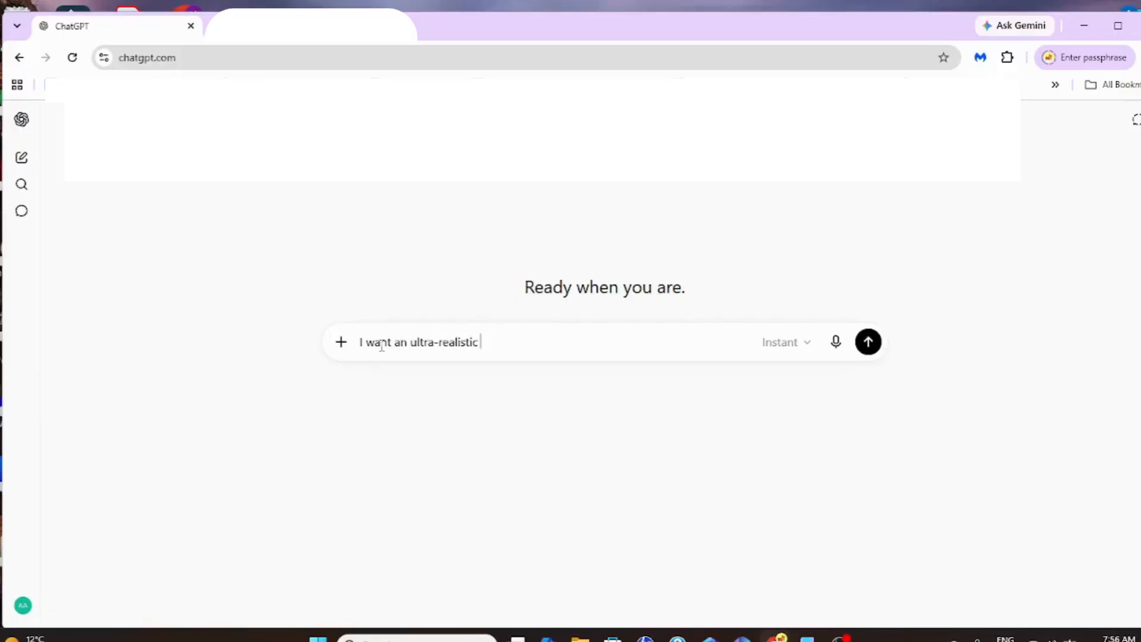
pyautogui.write('beaver working as a prof')
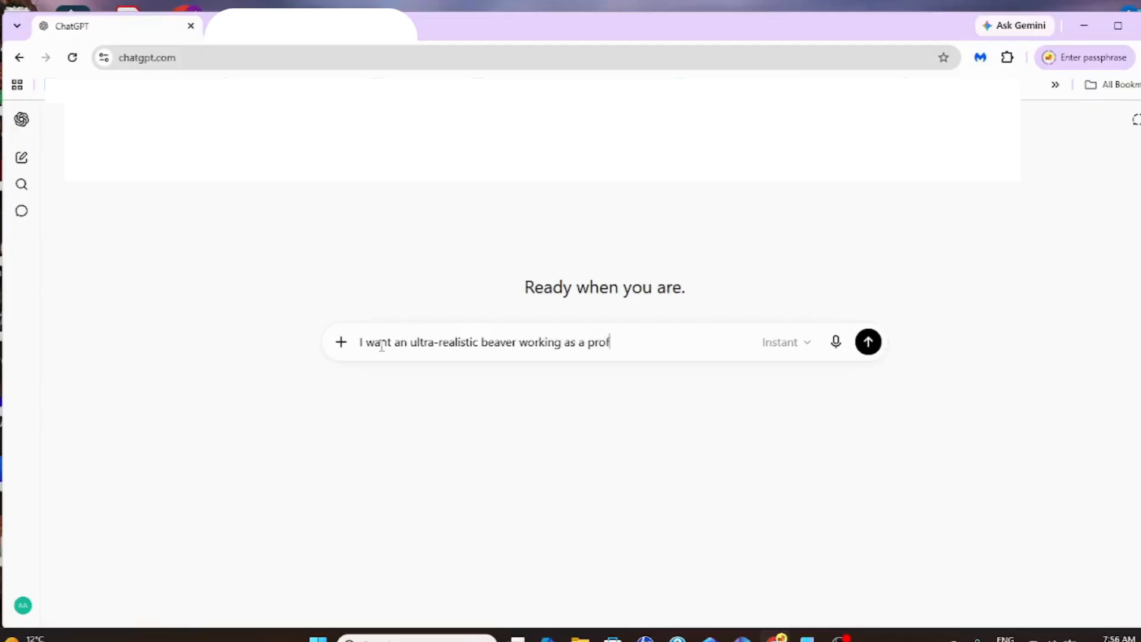
pyautogui.write('essional deck contract')
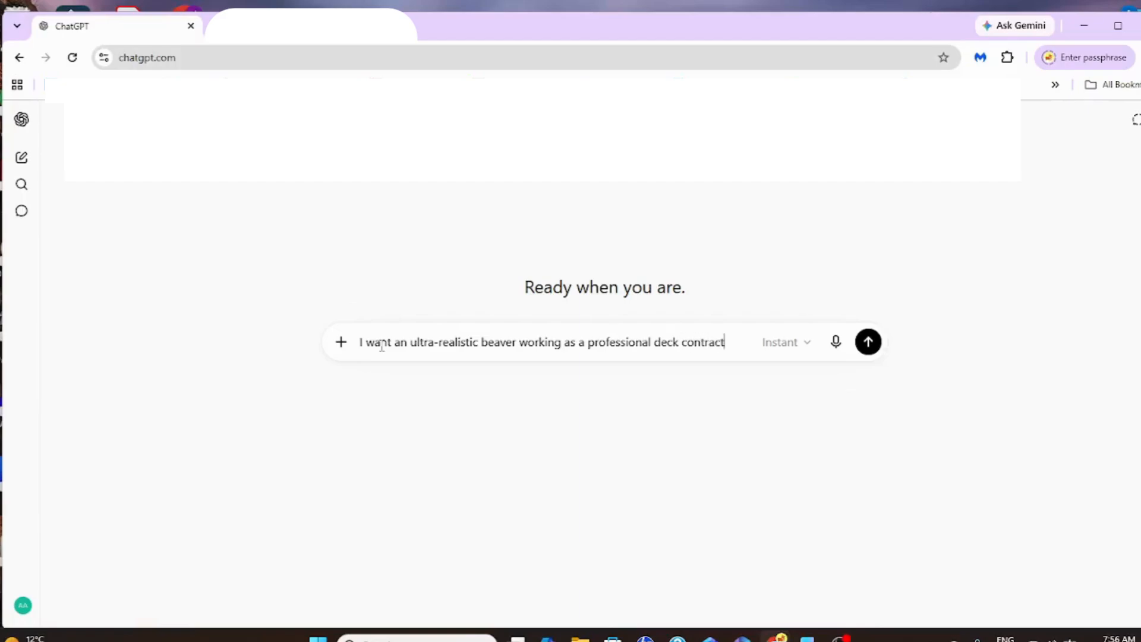
pyautogui.write('or in a sub')
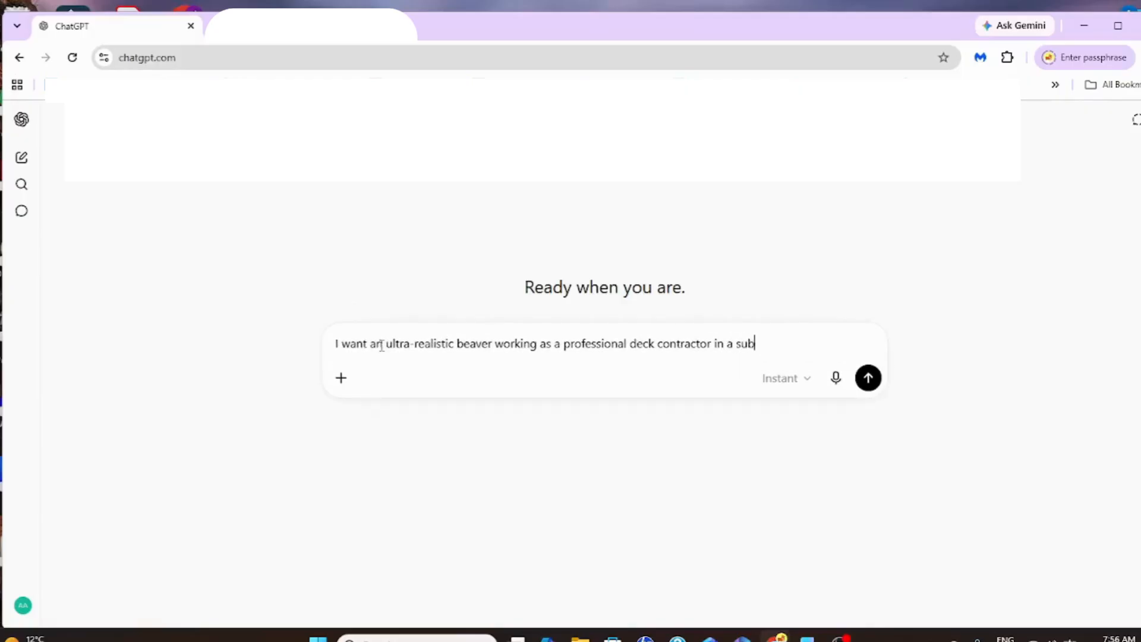
pyautogui.write('urban back yard')
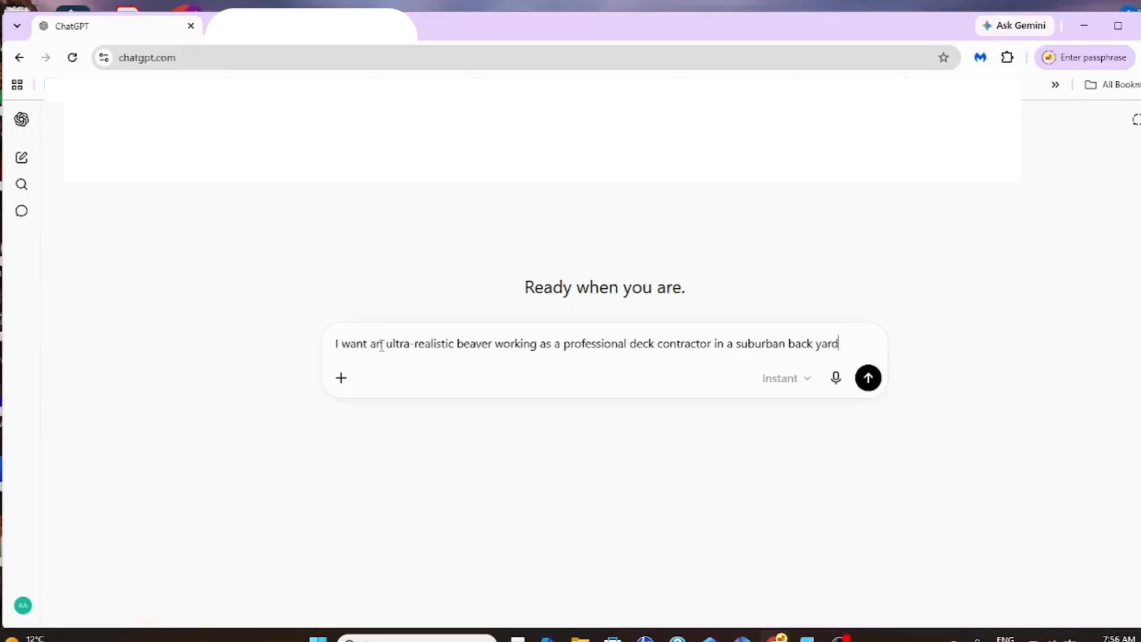
# - Add the outfit description to the prompt: "The beaver is wearing a small yellow contruction helmet and a tool belt"
pyautogui.write('.  The be')
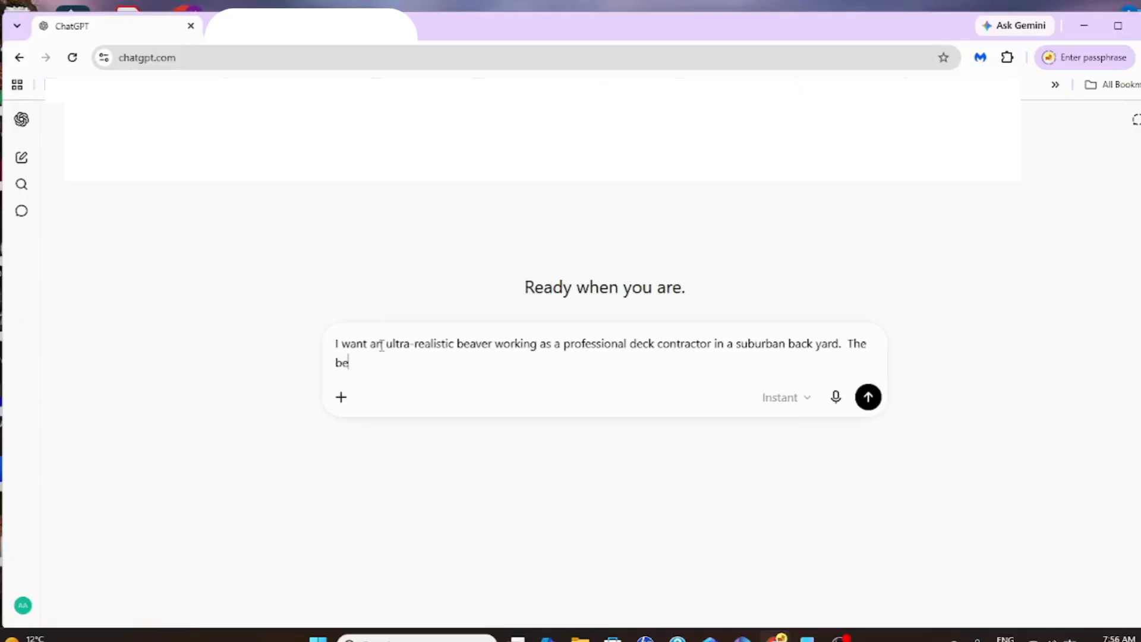
pyautogui.write('aver is wearing a small')
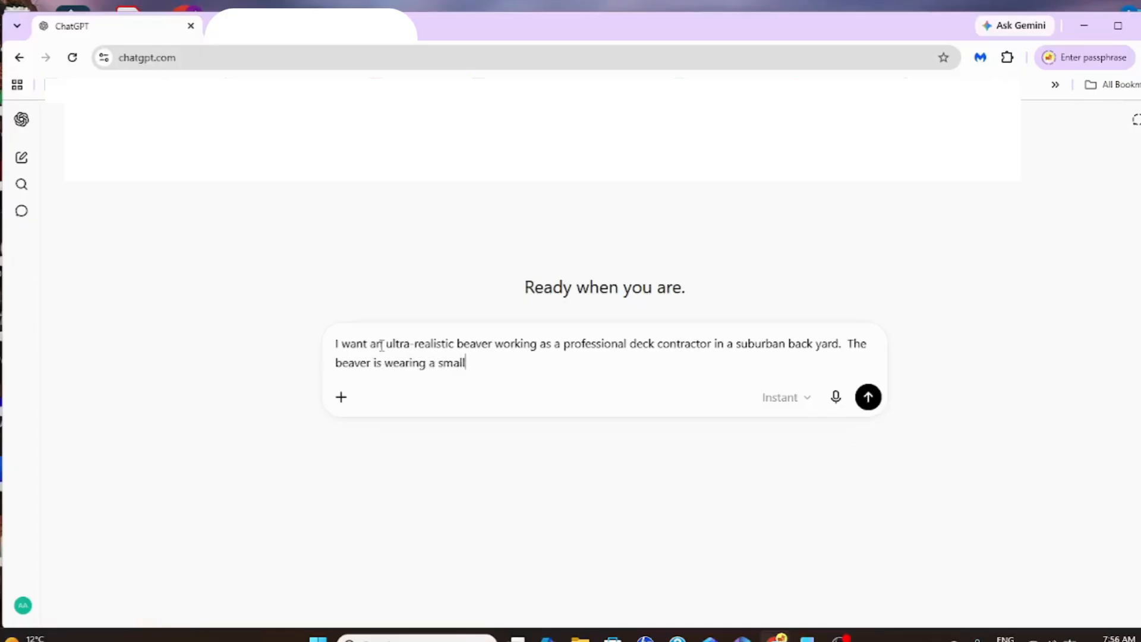
pyautogui.write(' yellow contruction jacket')
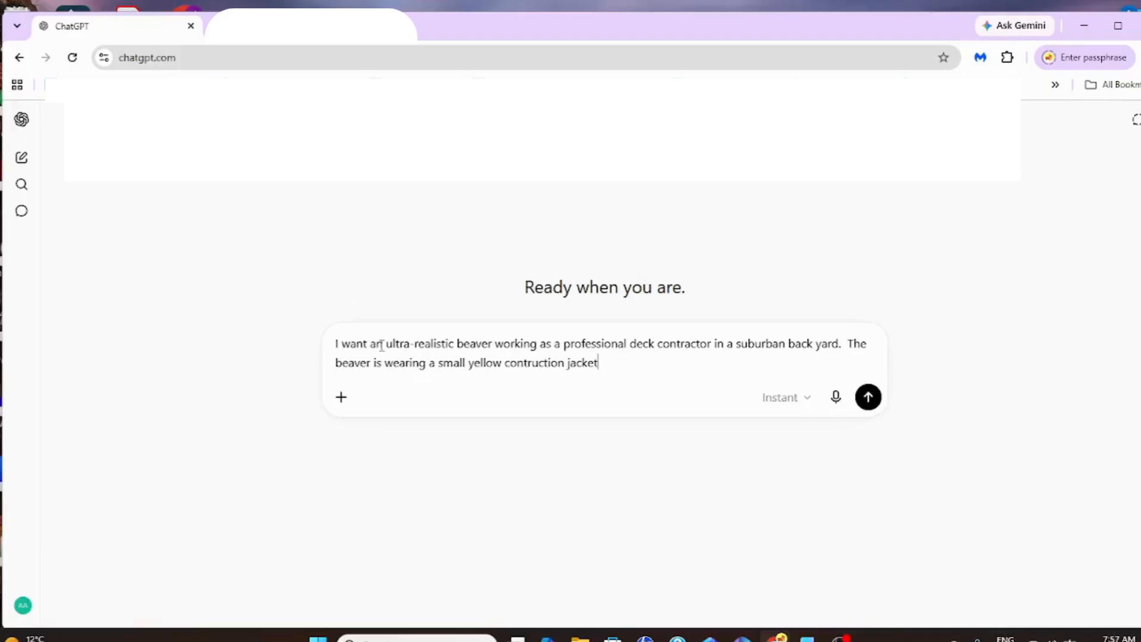
pyautogui.press('BackSpace')
pyautogui.press('BackSpace')
pyautogui.press('BackSpace')
pyautogui.write('helmet and a tool belt')
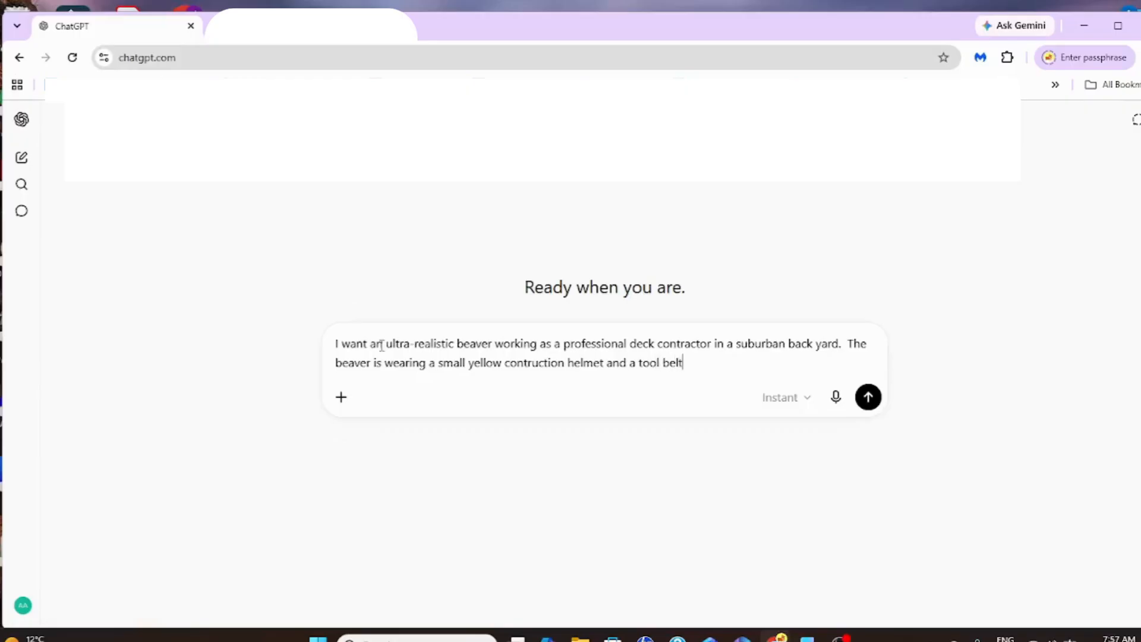
# - Continue the beaver's description with "carrying a full-size cedar deck board over one shoulder with a determined expression."
pyautogui.write(', carrying a full-size')
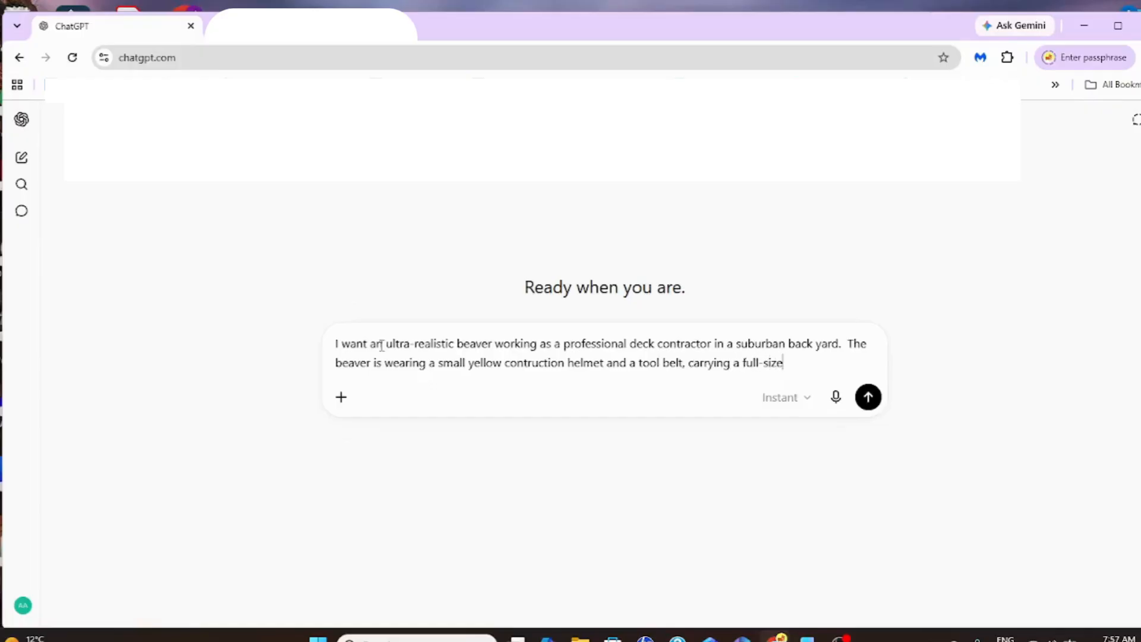
pyautogui.write(' cedar deck board o')
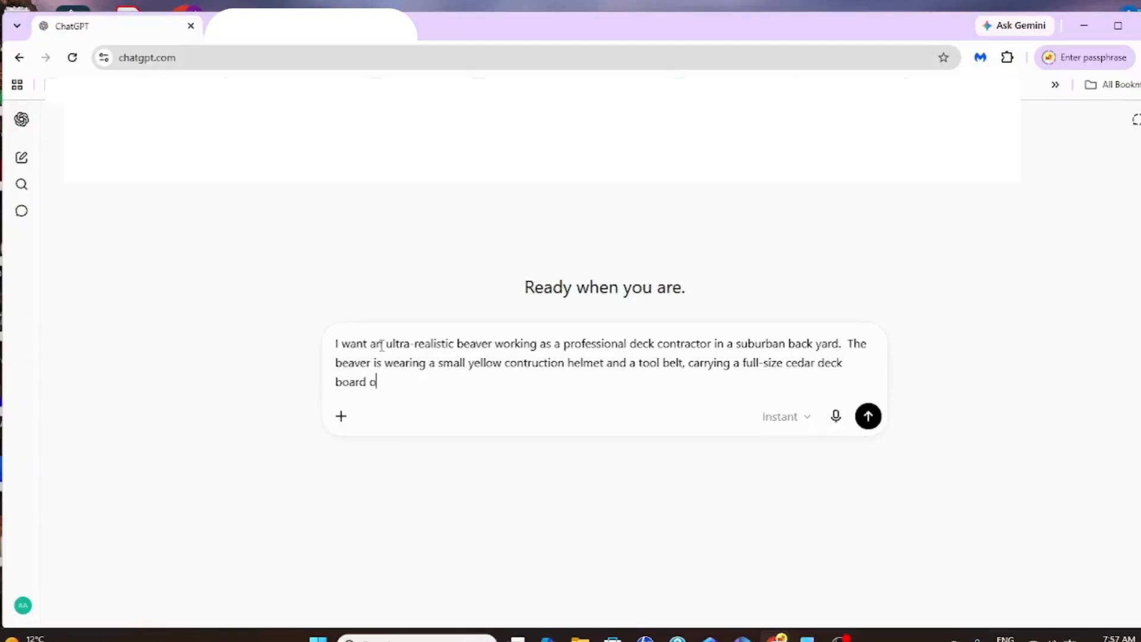
pyautogui.write('ver one shoulder wi')
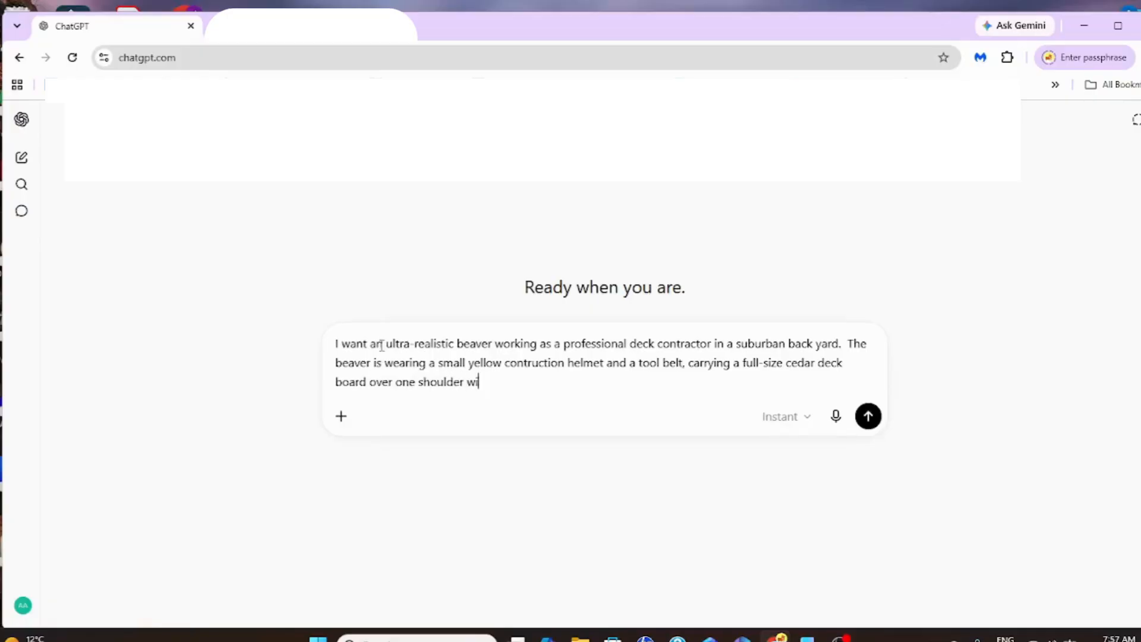
pyautogui.write('th a determined w')
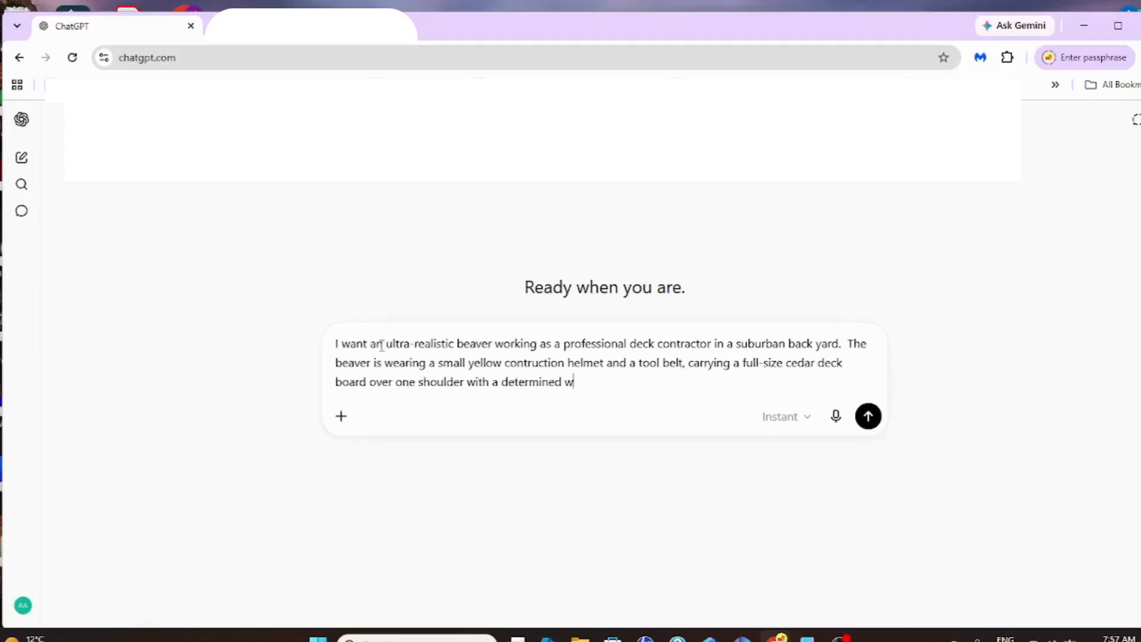
pyautogui.press('BackSpace')
pyautogui.write('expression.  Nearby ar')
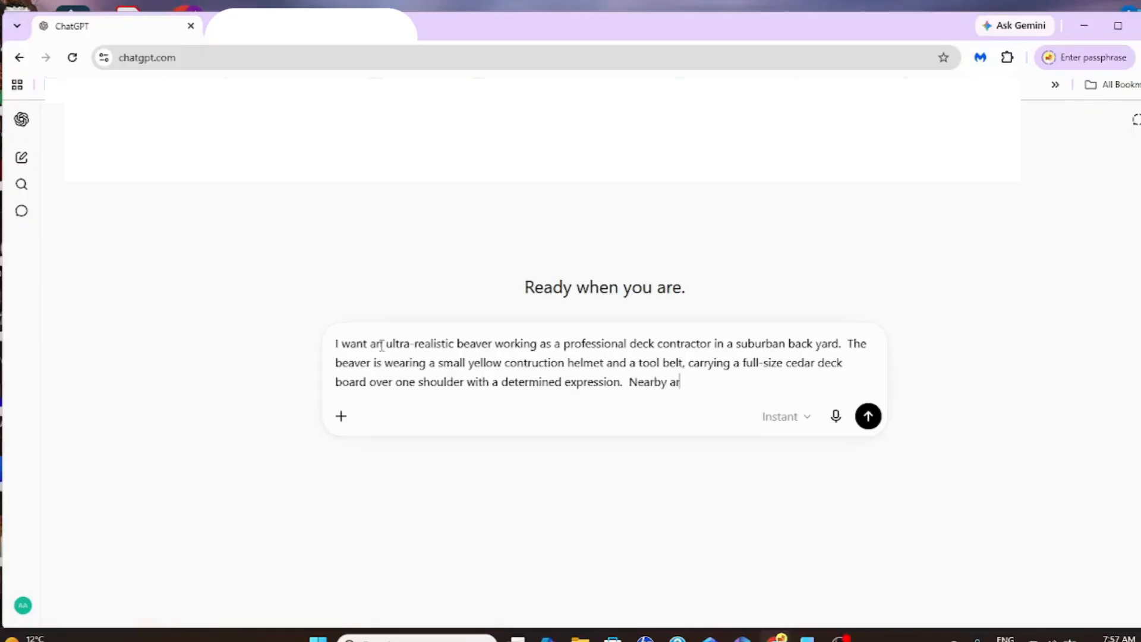
# - Describe the surroundings: "Nearby are a table measure, drill, level, and neatly stacked lumber. The unfinished deck look professionally frame."
pyautogui.write('e a table measure, drill')
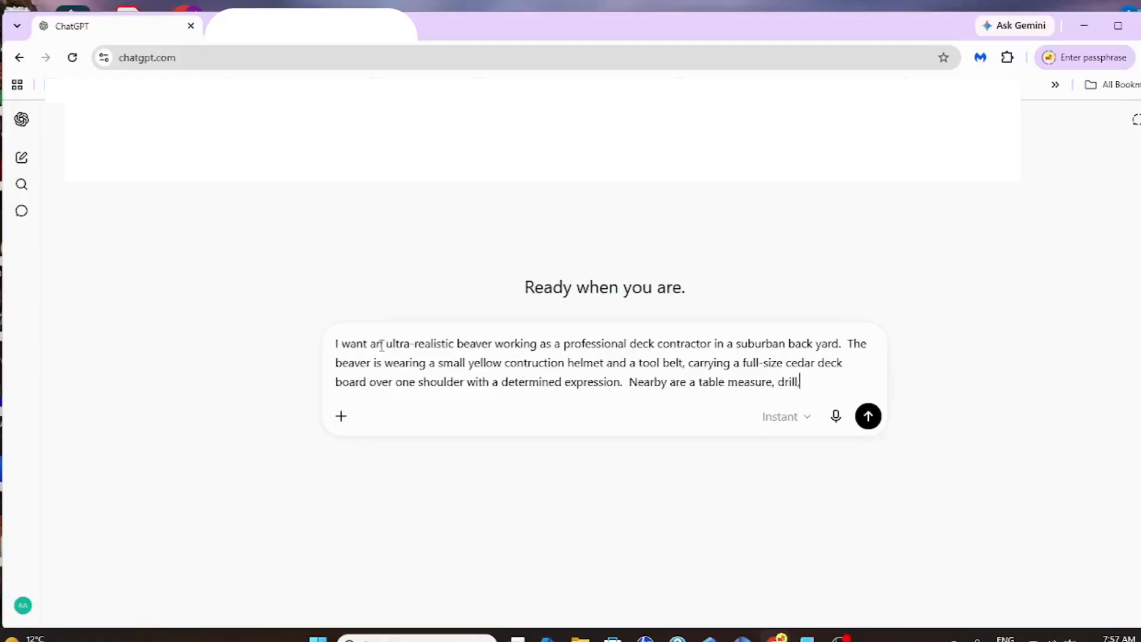
pyautogui.write(', level, and neatly ')
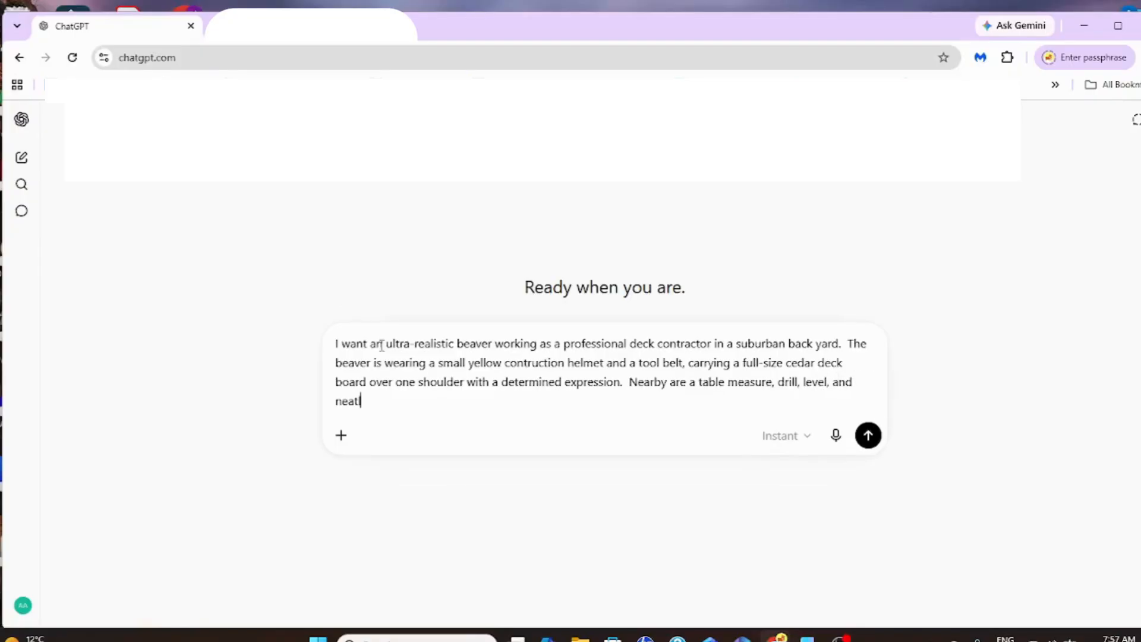
pyautogui.write('stacked lumber')
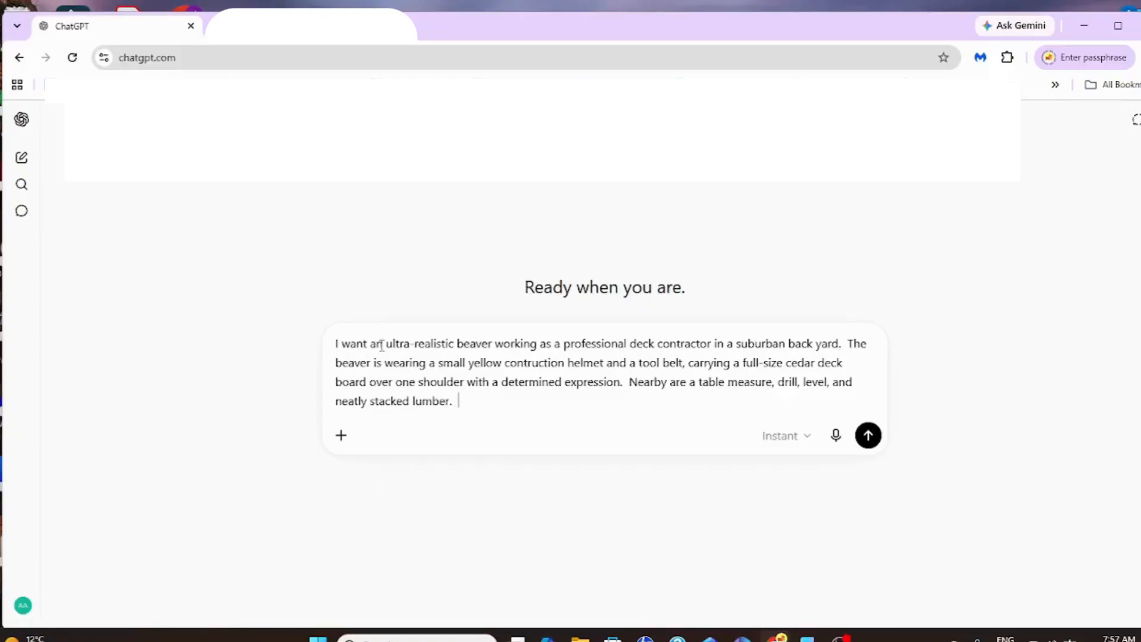
pyautogui.write('.  The unfi')
pyautogui.write('nished ')
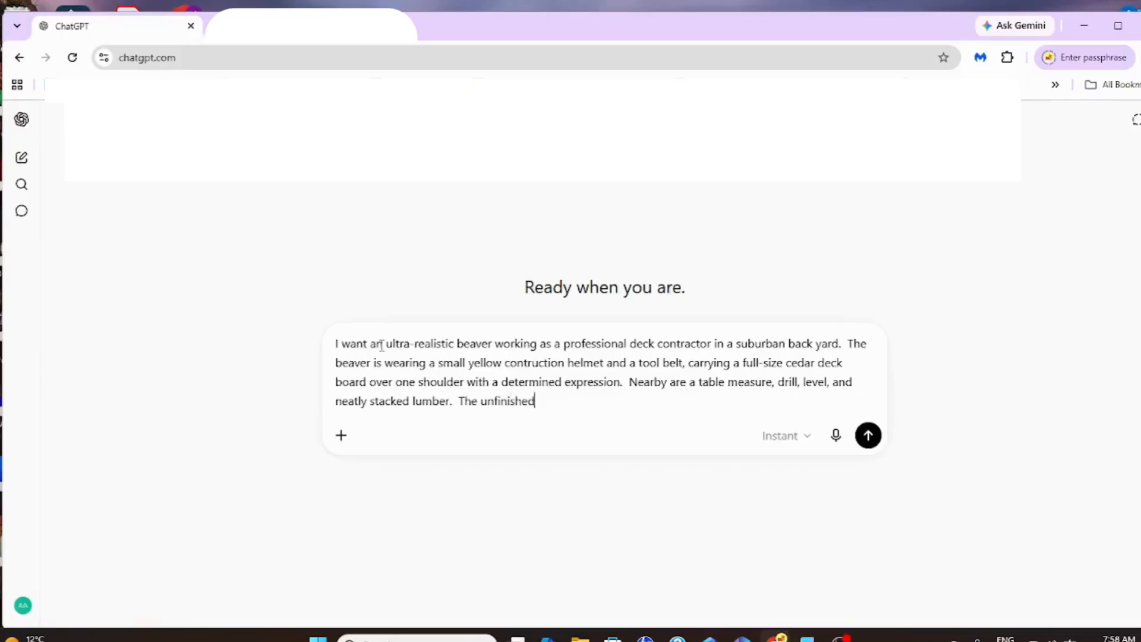
pyautogui.write('deck look professional')
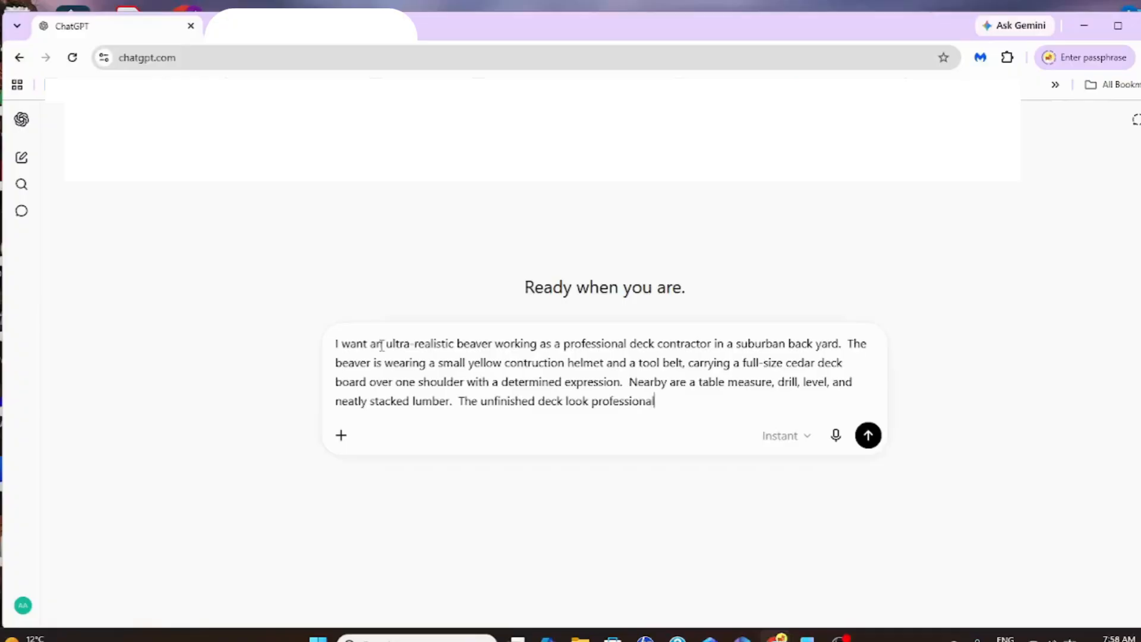
pyautogui.write('ly frame.  Bright morning')
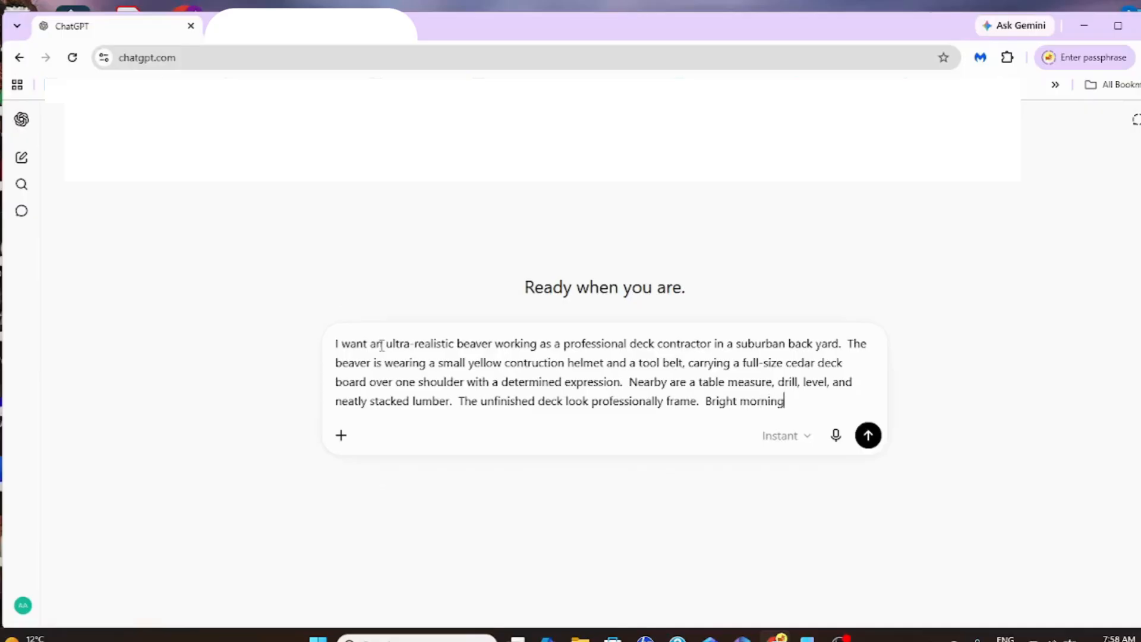
# - Add the style terms "Bright morning sunlight, shallow depth of field, cinematic photography, incredibly detailed fur, realistic anatomy, natural colors, 8K, photorealistic."
pyautogui.write(' sunlight, shallow')
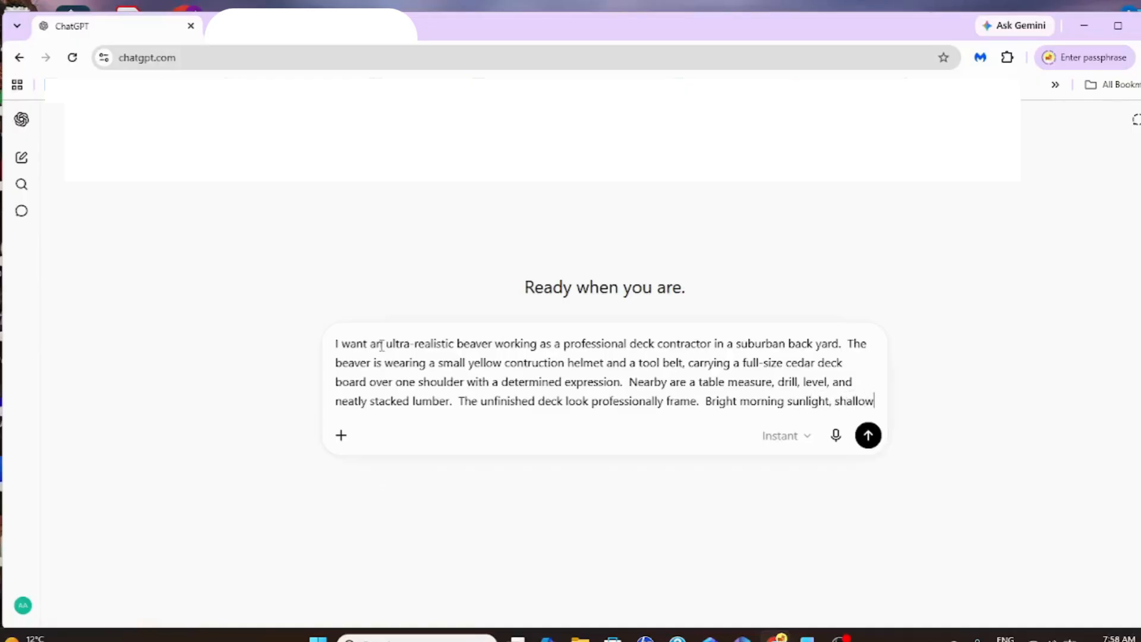
pyautogui.write(' depth of ')
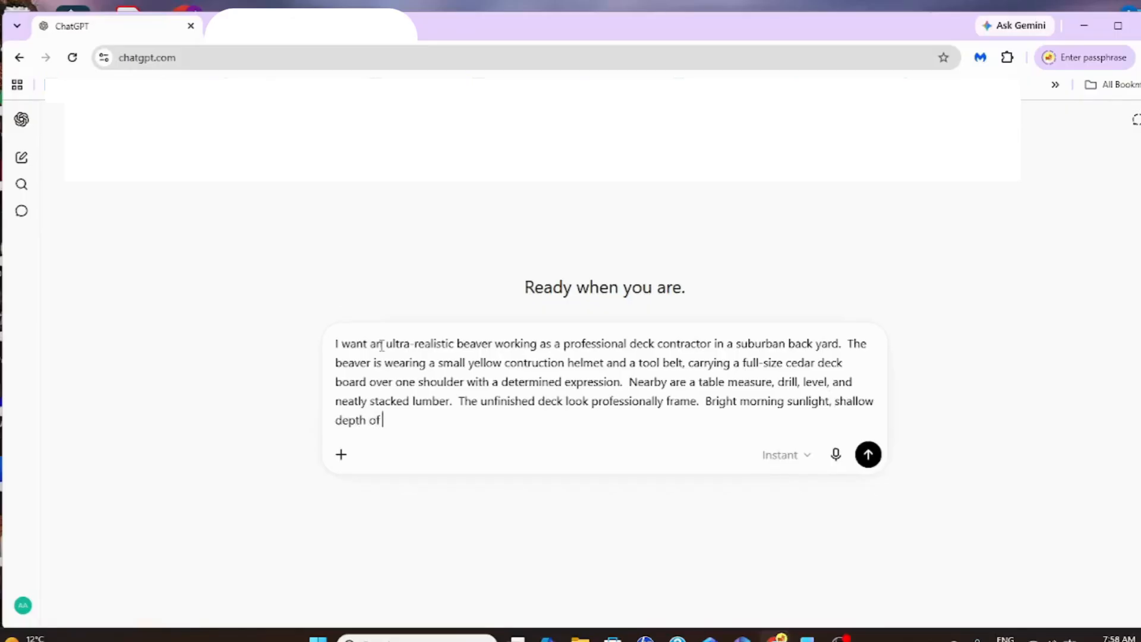
pyautogui.write('field, cinematic p')
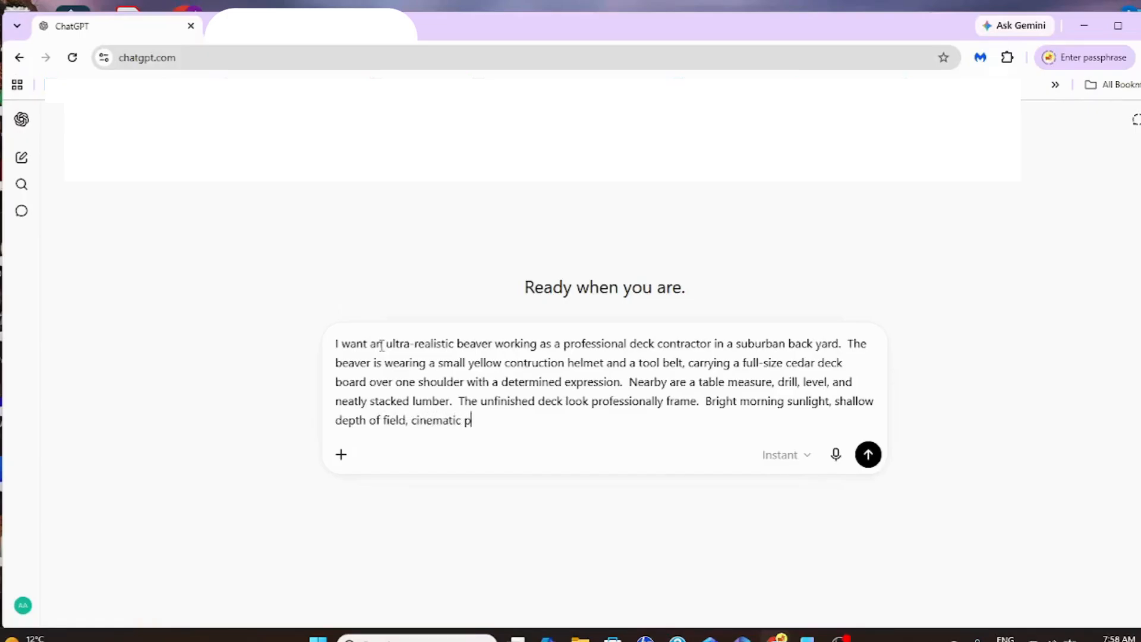
pyautogui.write('hotography, incre')
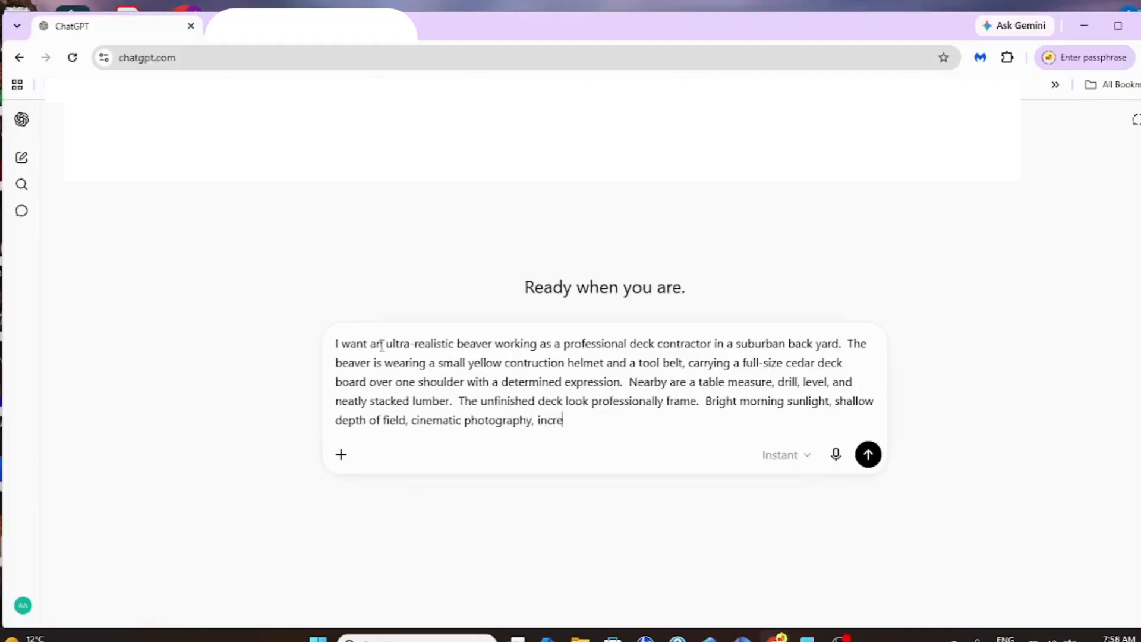
pyautogui.write('dibly detailed fur')
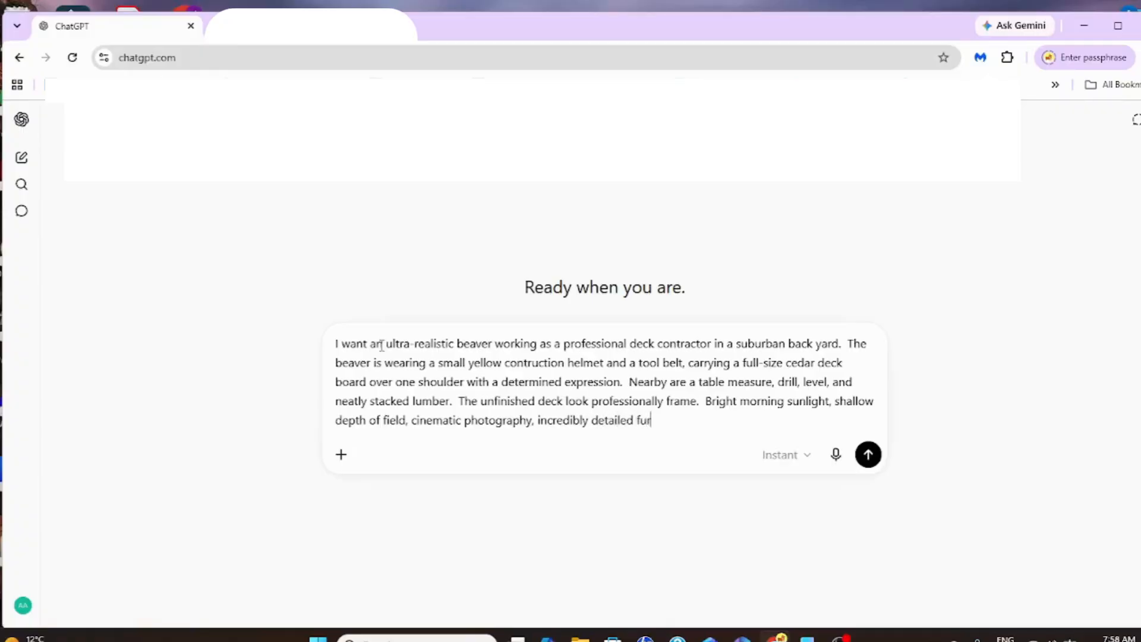
pyautogui.write(', realistic anatomy')
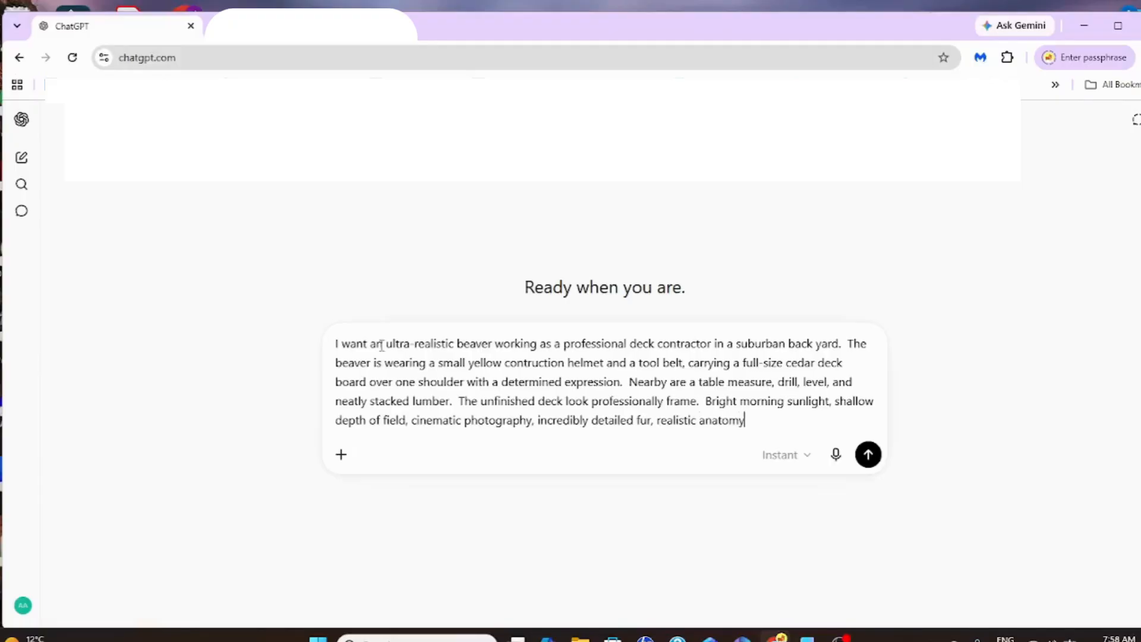
pyautogui.write(', natural colors, 8K')
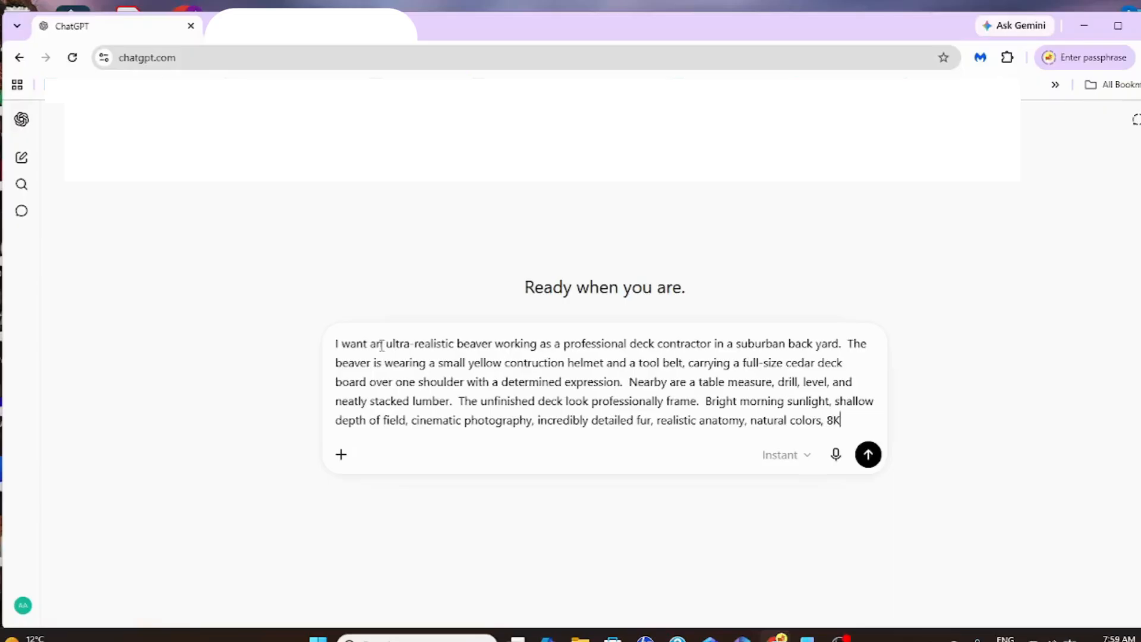
pyautogui.write(', pho')
pyautogui.write('to')
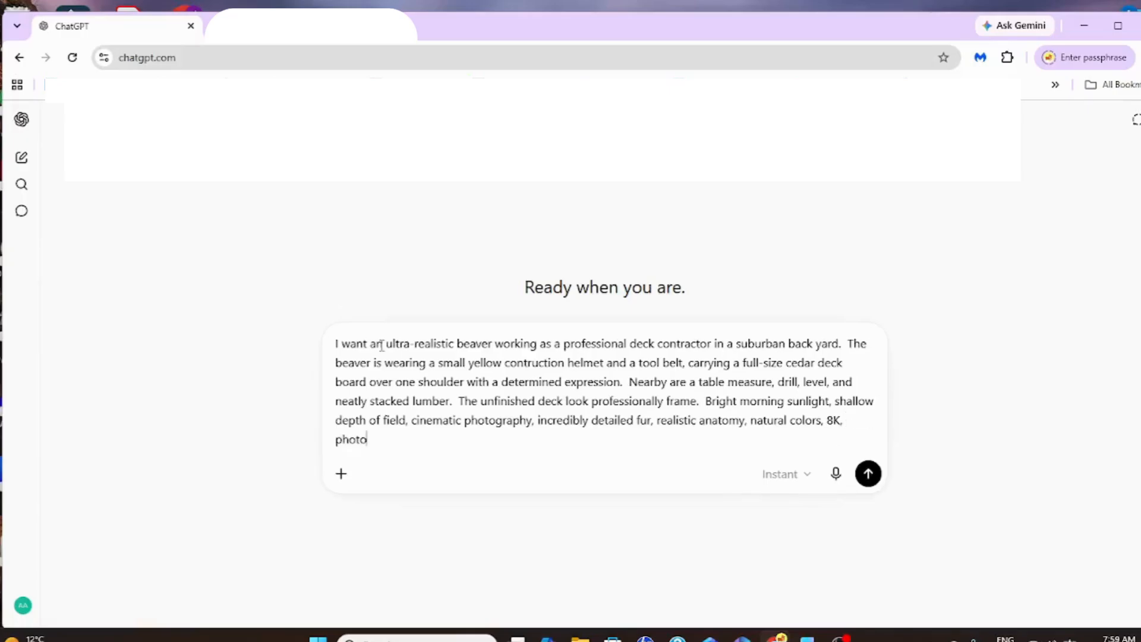
pyautogui.write('realistic. How do I p')
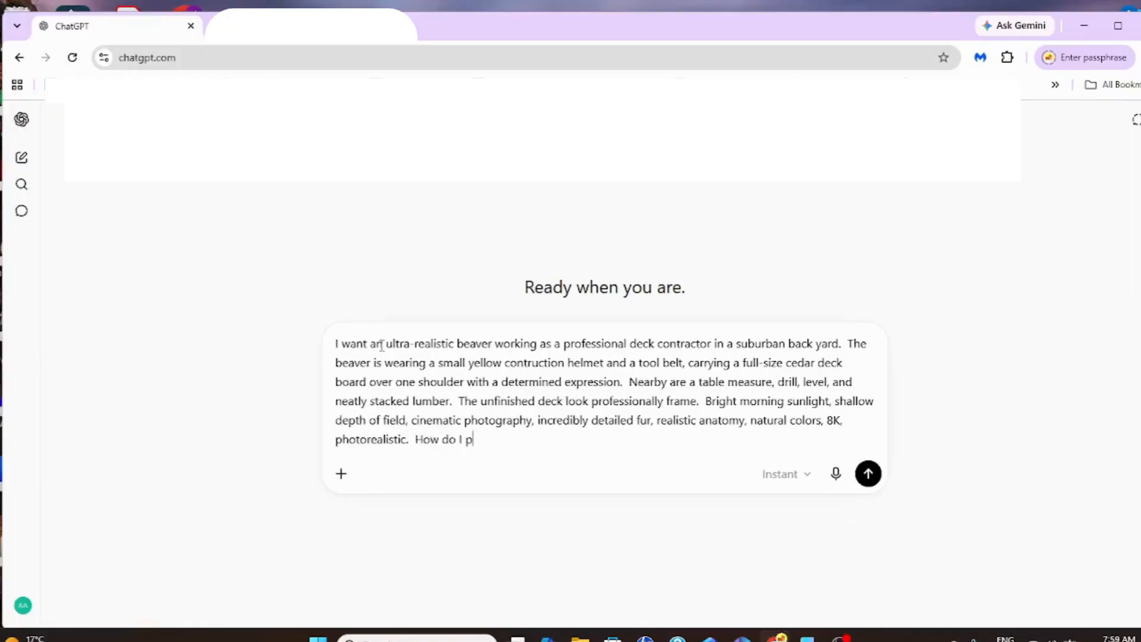
# - End the prompt with the question "How do I prompt Grok Imagine text to image to do this?" and submit it
pyautogui.write('rompt')
pyautogui.write(' Groke')
pyautogui.write('mag')
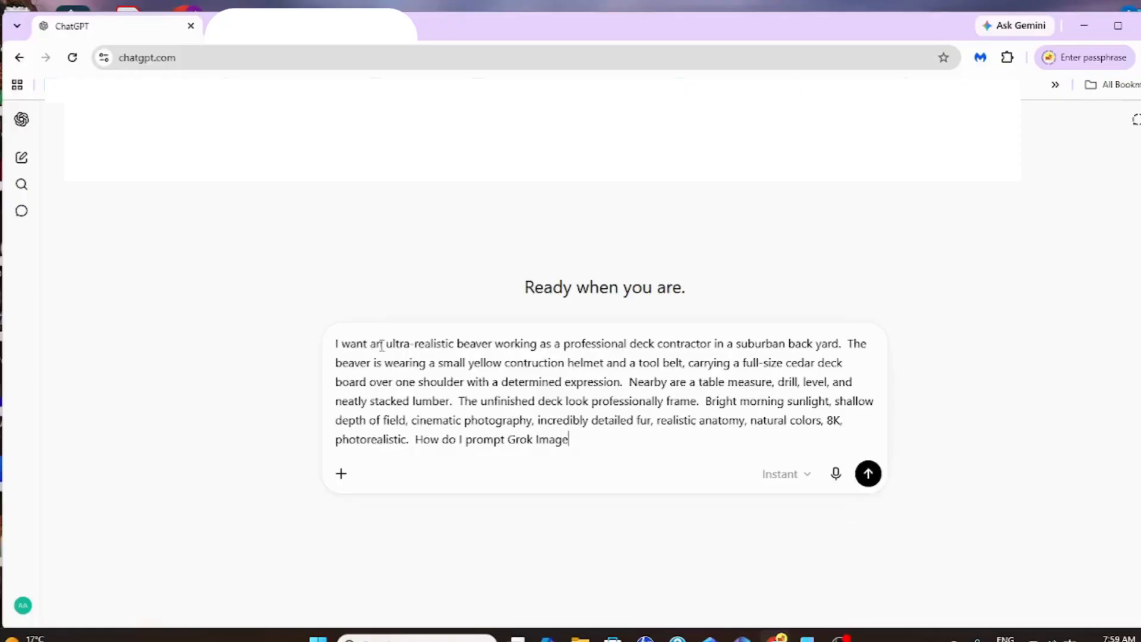
pyautogui.write('ine te')
pyautogui.press('BackSpace')
pyautogui.write('xt to image to')
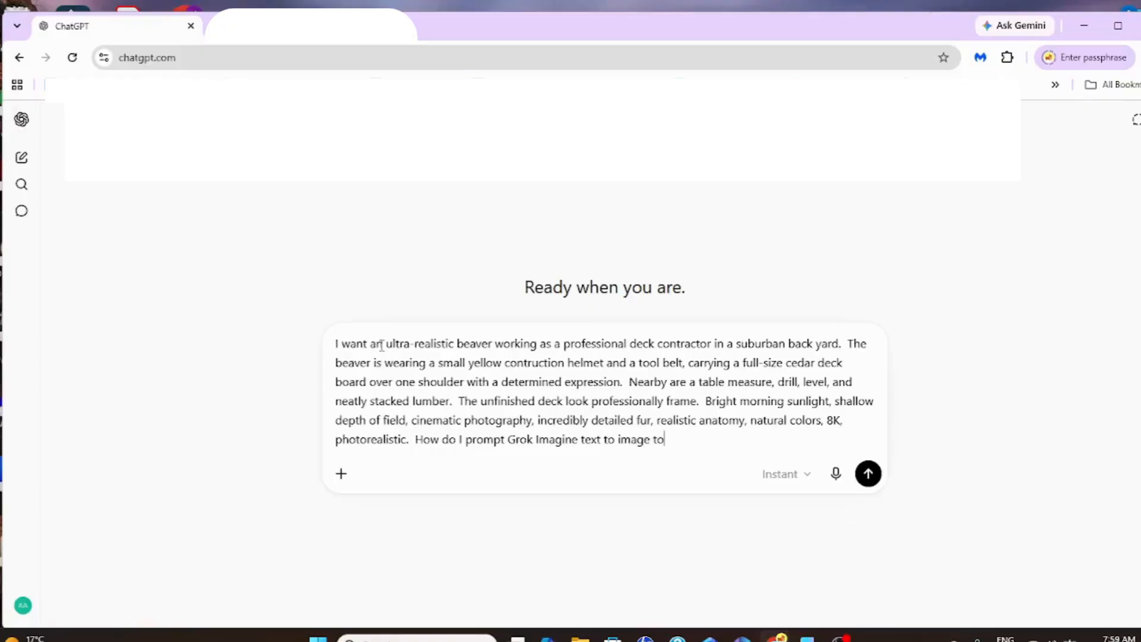
pyautogui.write(' do this?')
pyautogui.press('Return')
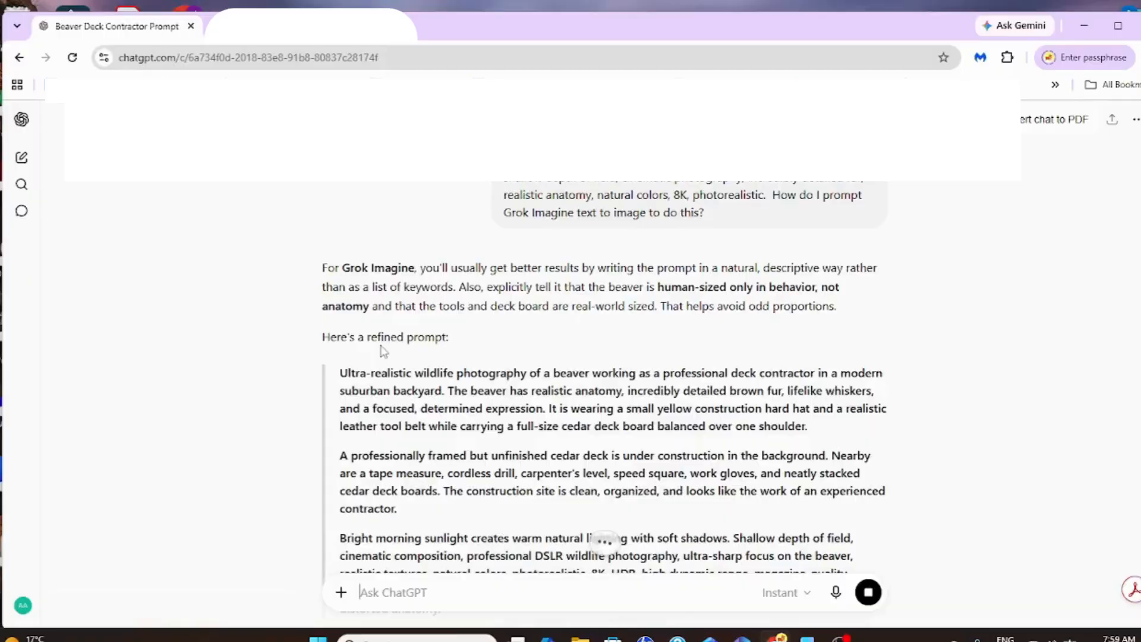
# - Copy all three paragraphs of the refined beaver contractor prompt from ChatGPT's reply
pyautogui.scroll(-2, 384, 351)
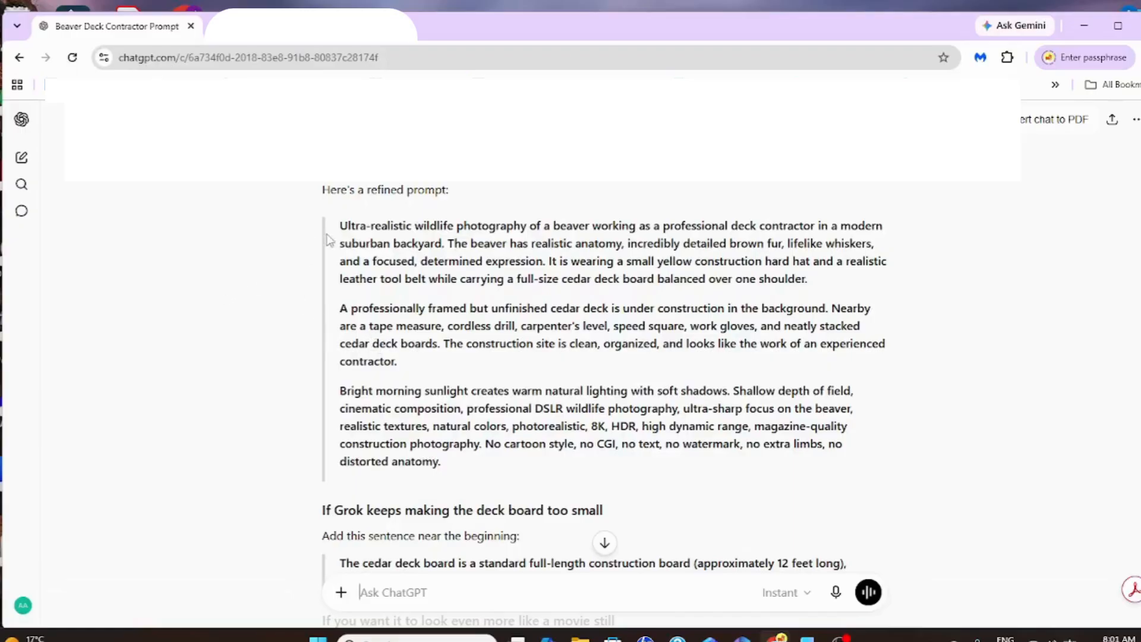
pyautogui.moveTo(342, 226); pyautogui.dragTo(938, 489)
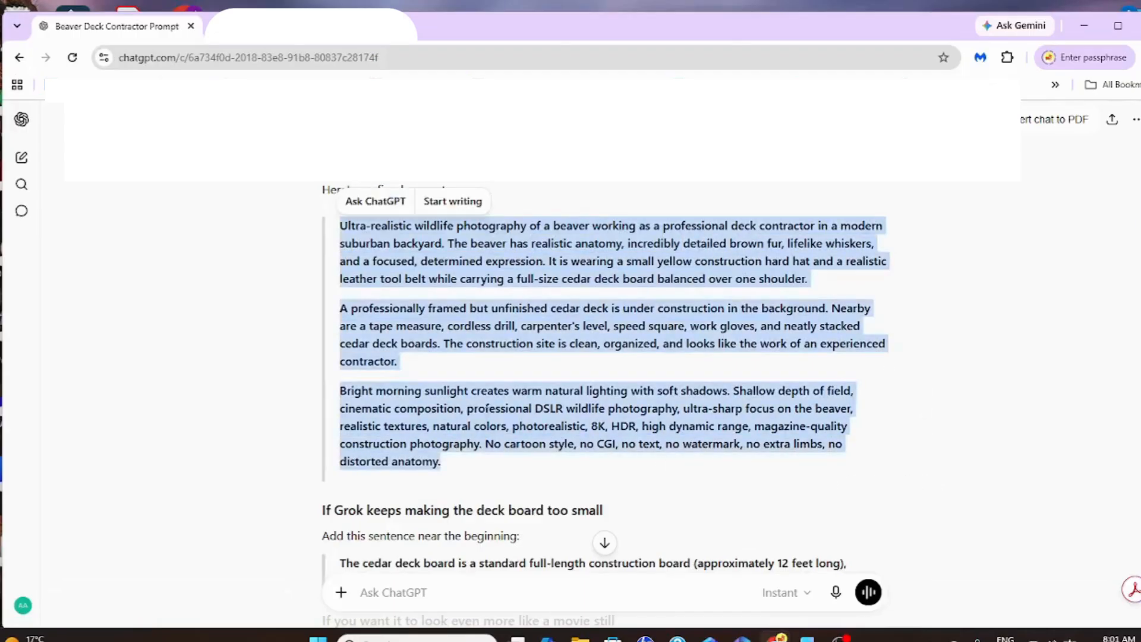
pyautogui.rightClick(485, 405)
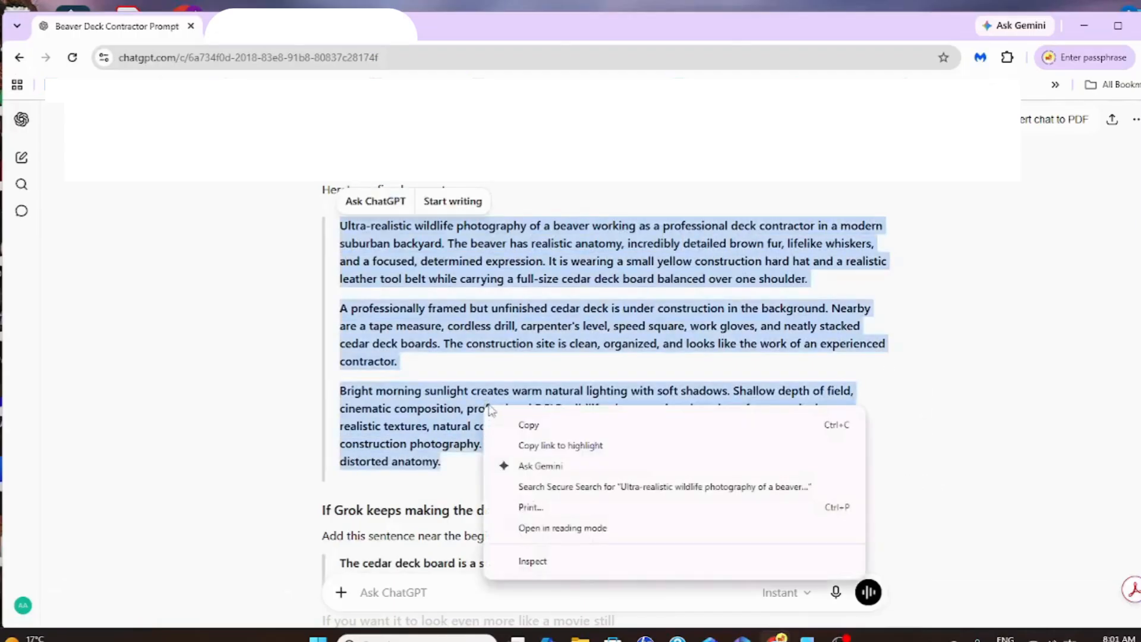
pyautogui.click(526, 426)
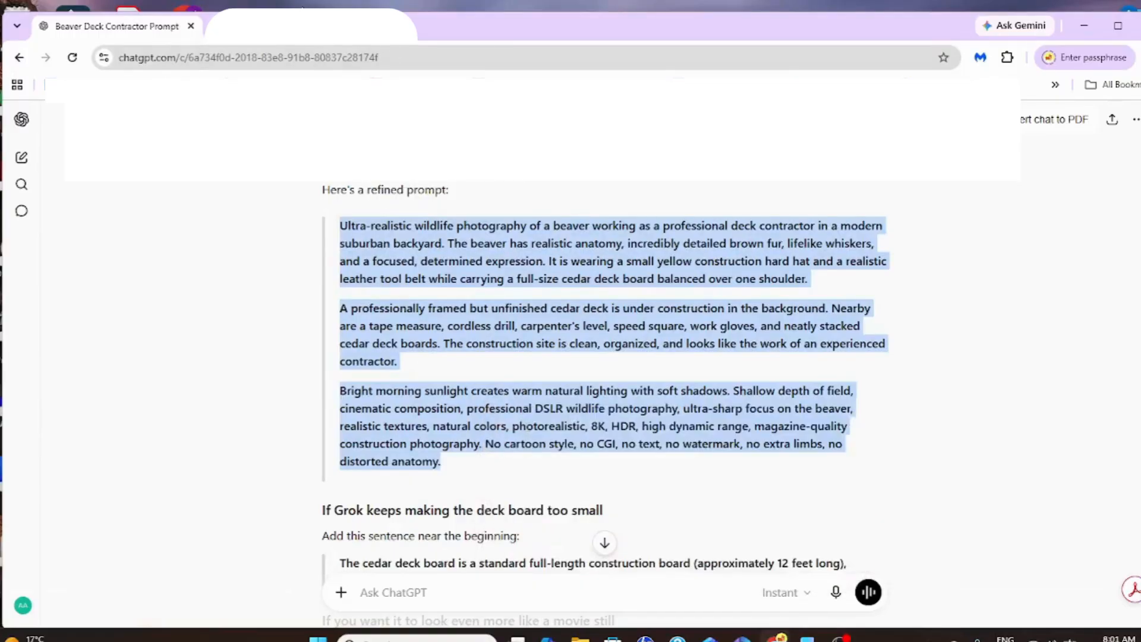
# - Switch to the kie.ai site, search its models market for "Grok" and open the Grok Imagine model
pyautogui.click(317, 42)
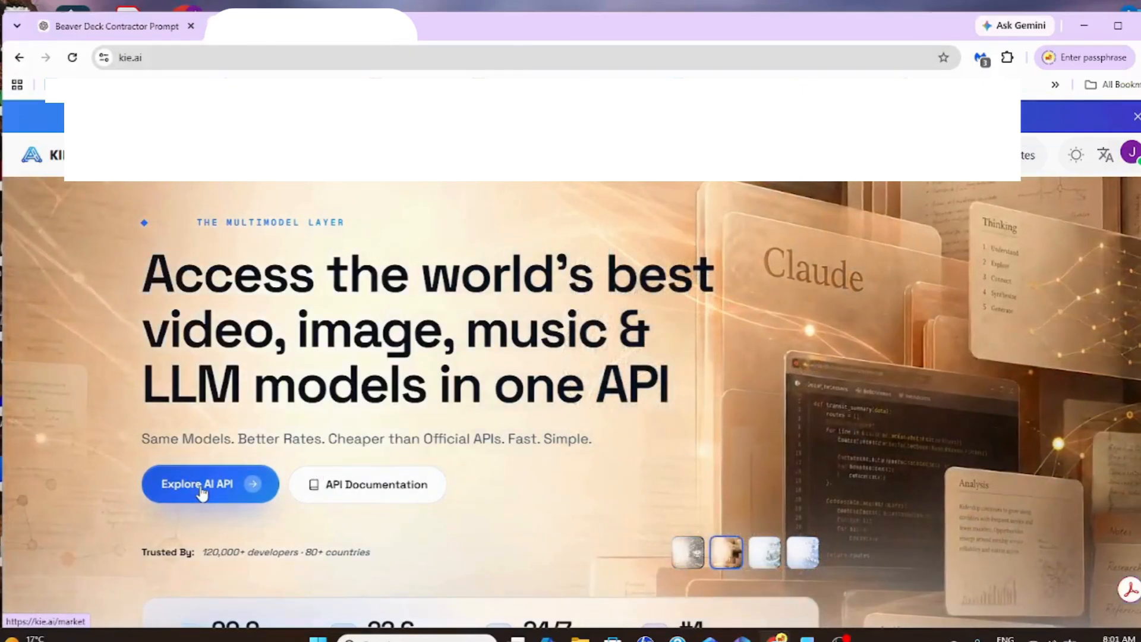
pyautogui.click(201, 491)
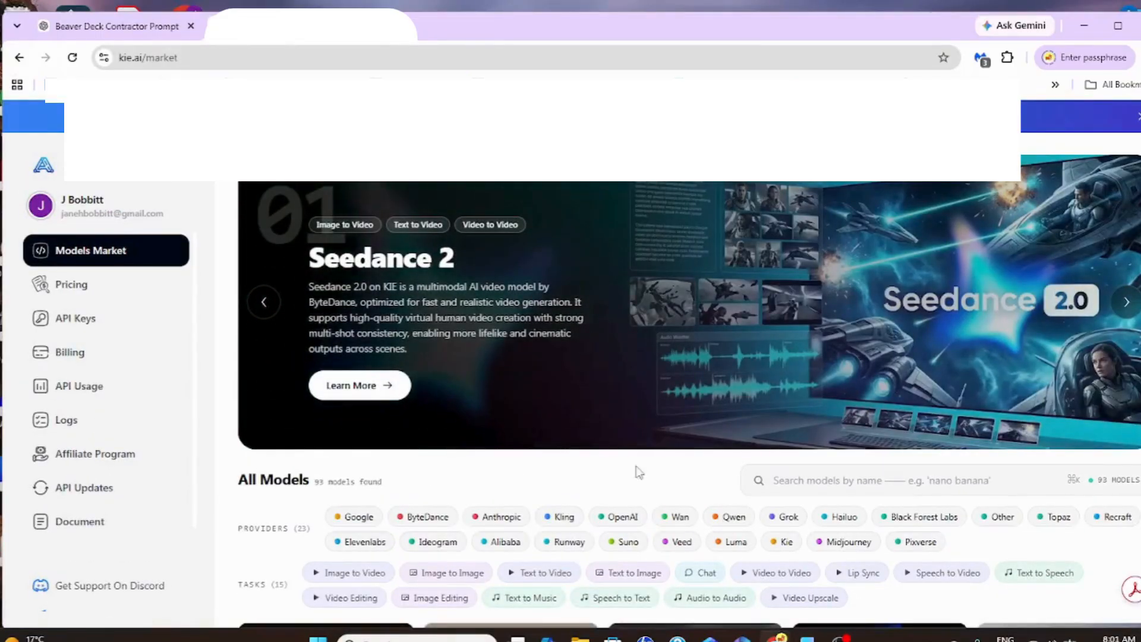
pyautogui.click(787, 483)
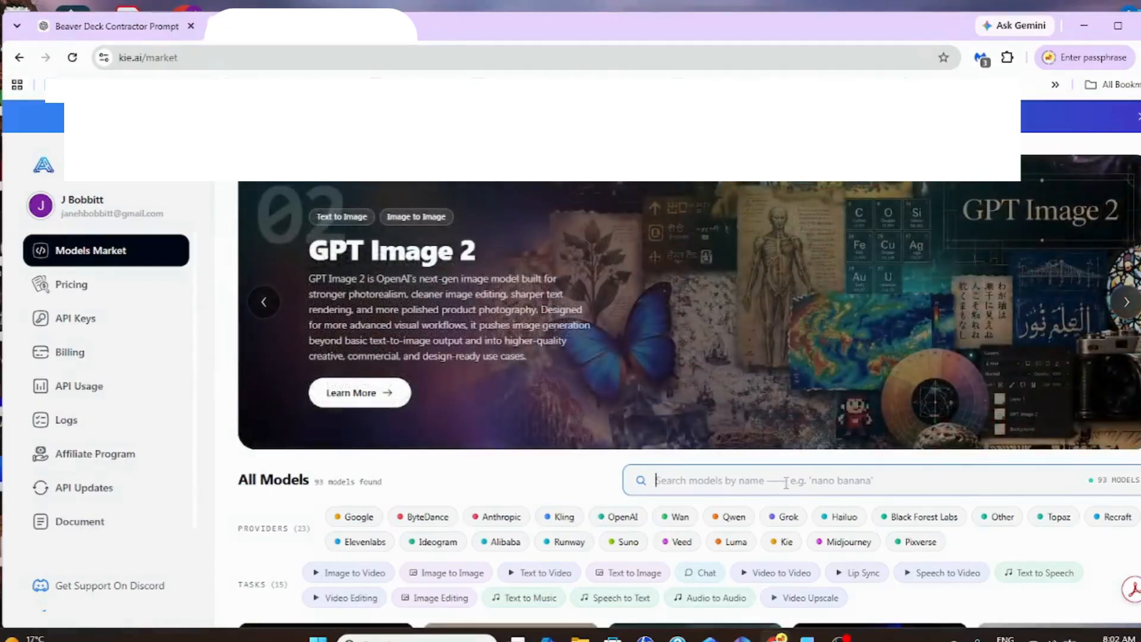
pyautogui.write('Grok')
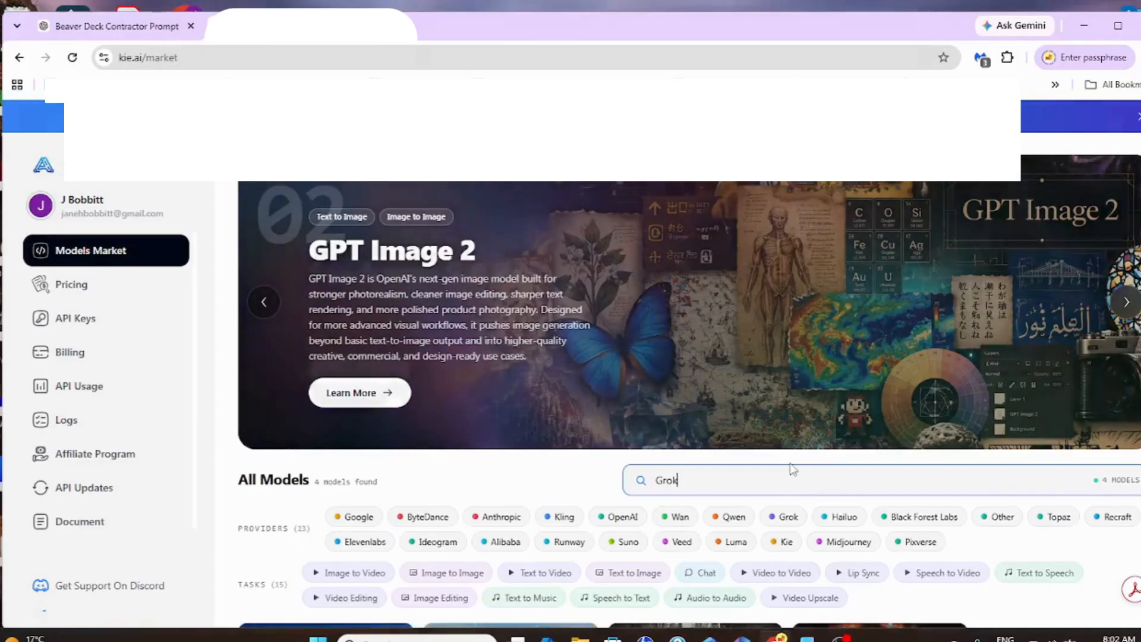
pyautogui.scroll(-3, 729, 511)
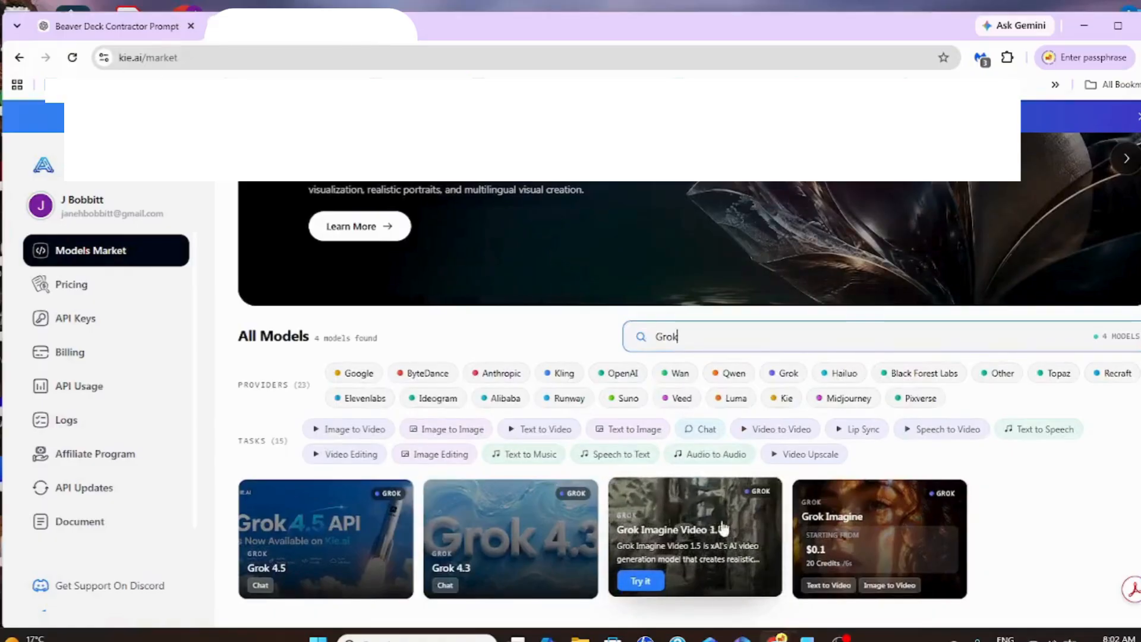
pyautogui.moveTo(855, 533)
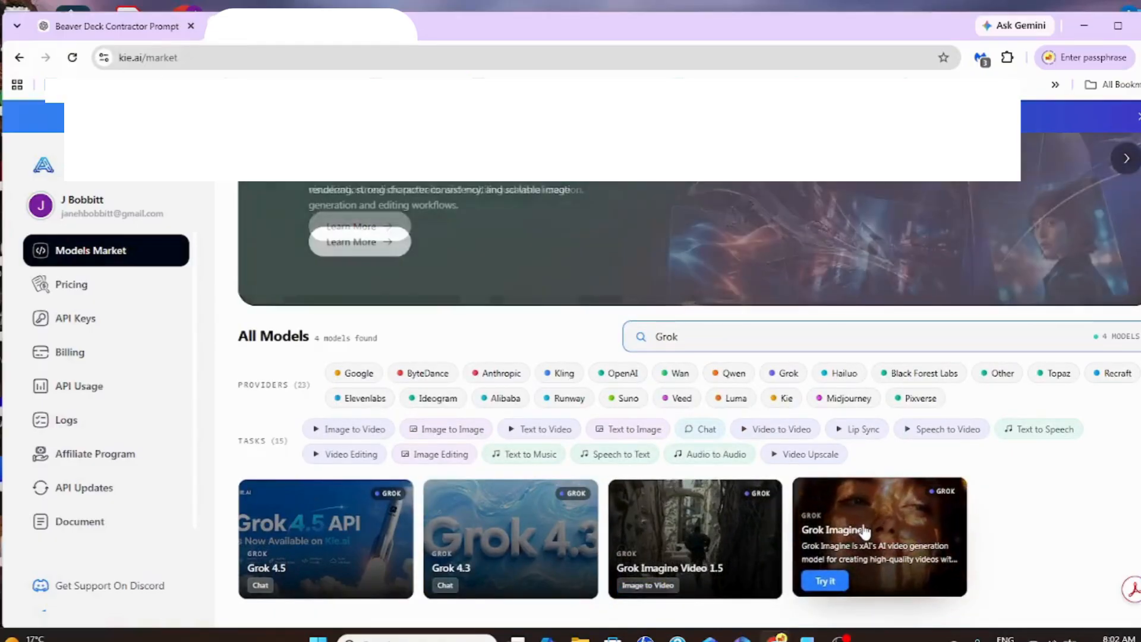
pyautogui.click(865, 531)
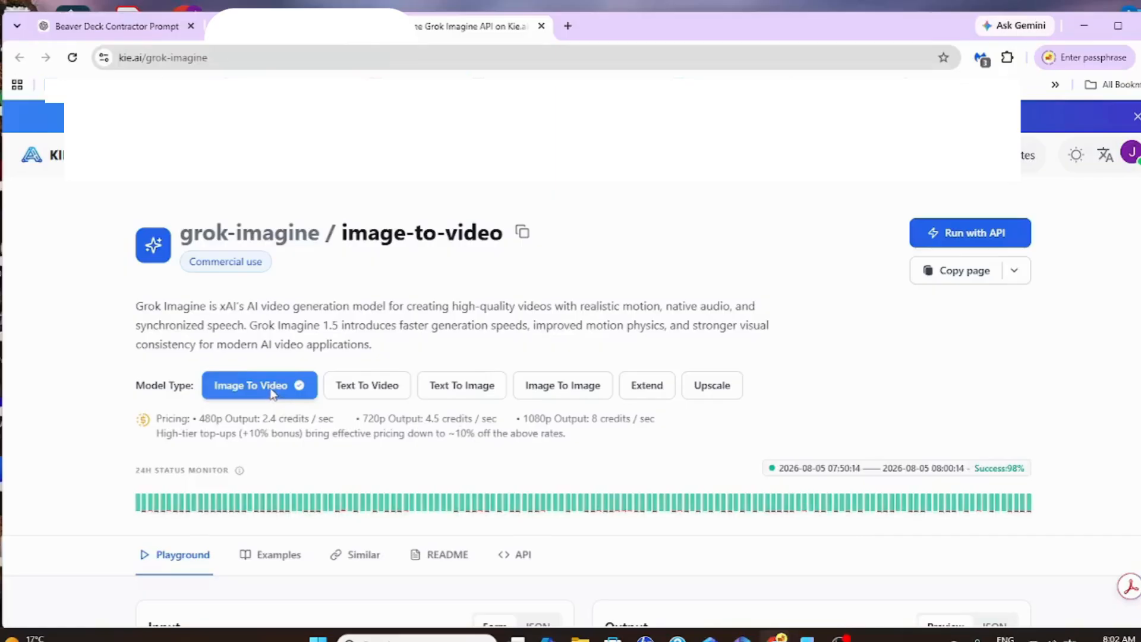
# - Set the model type to Text To Image and replace the sample prompt with the copied beaver prompt
pyautogui.click(472, 391)
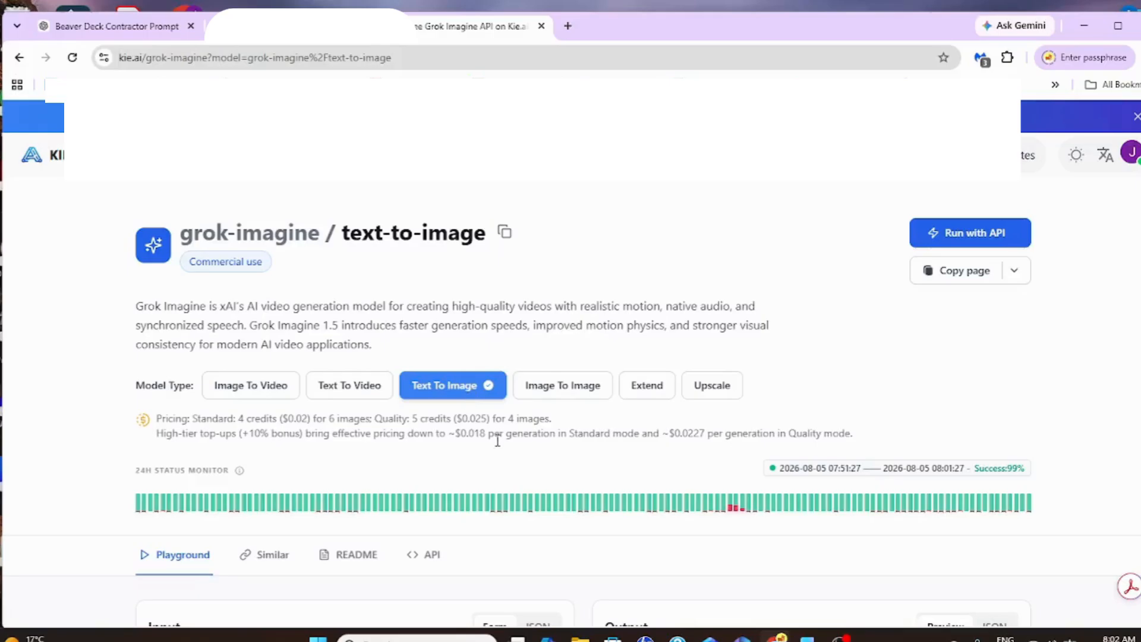
pyautogui.scroll(-3, 498, 456)
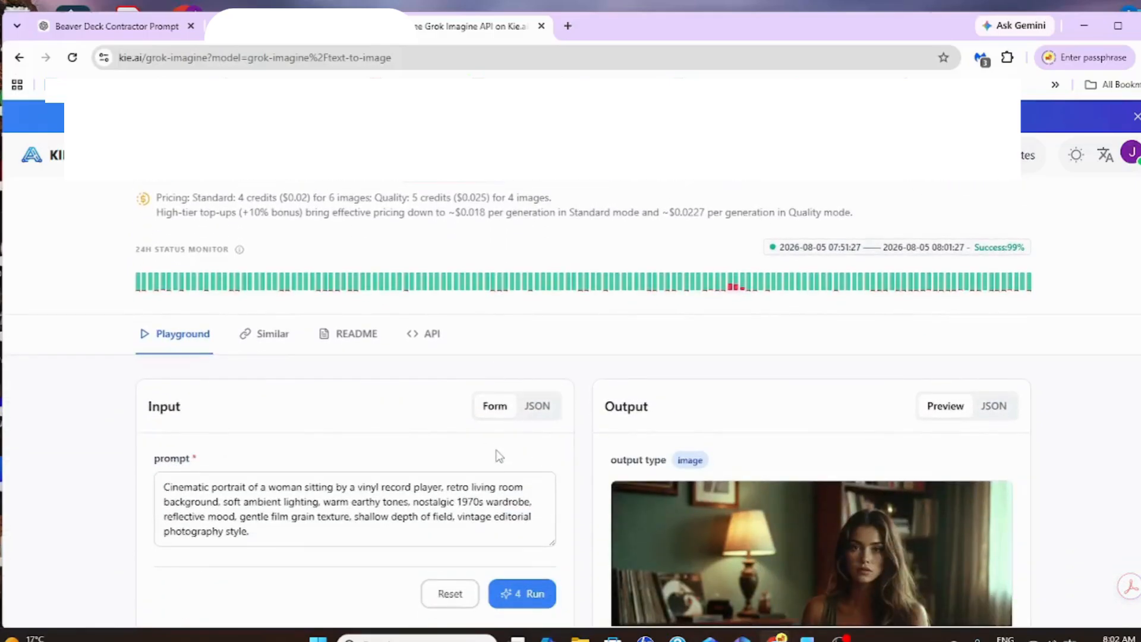
pyautogui.scroll(-2, 498, 456)
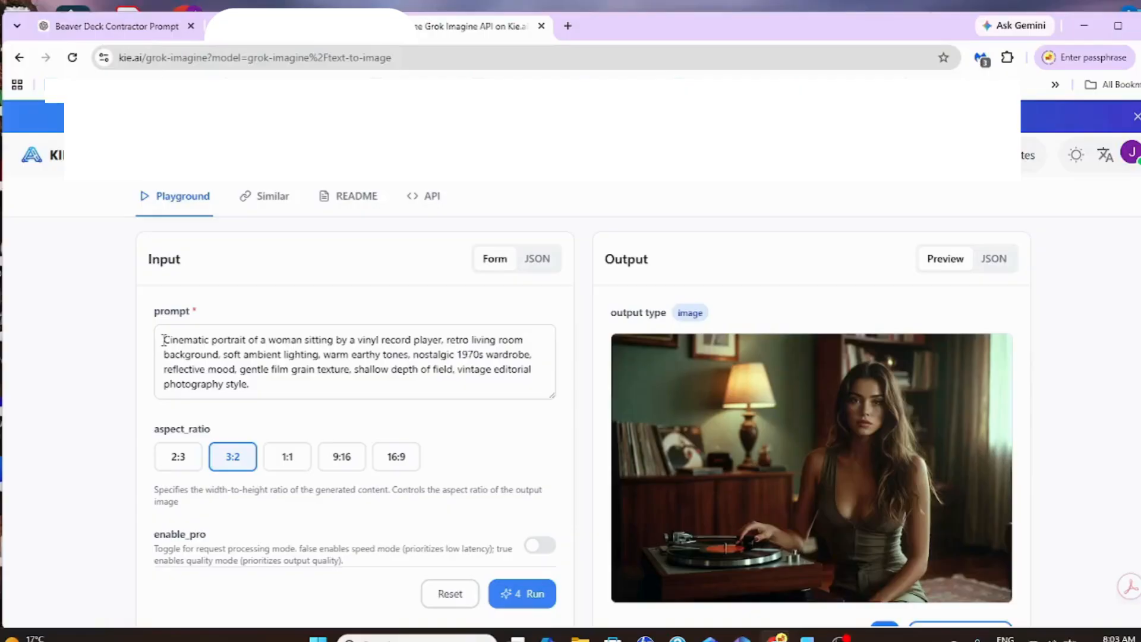
pyautogui.moveTo(165, 340); pyautogui.dragTo(550, 386)
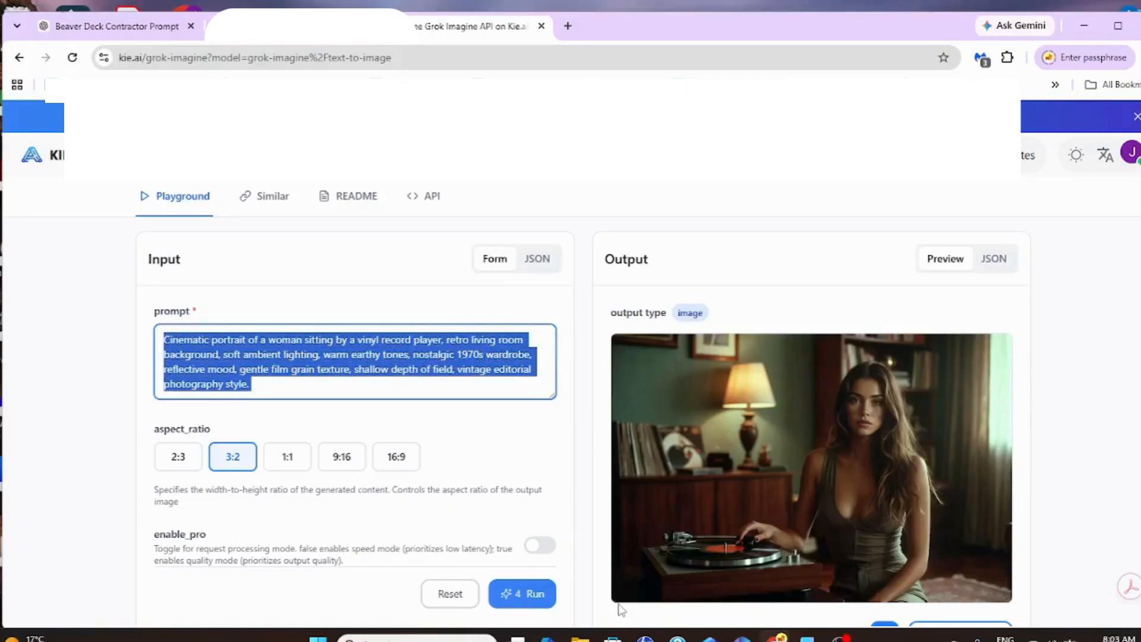
pyautogui.press('BackSpace')
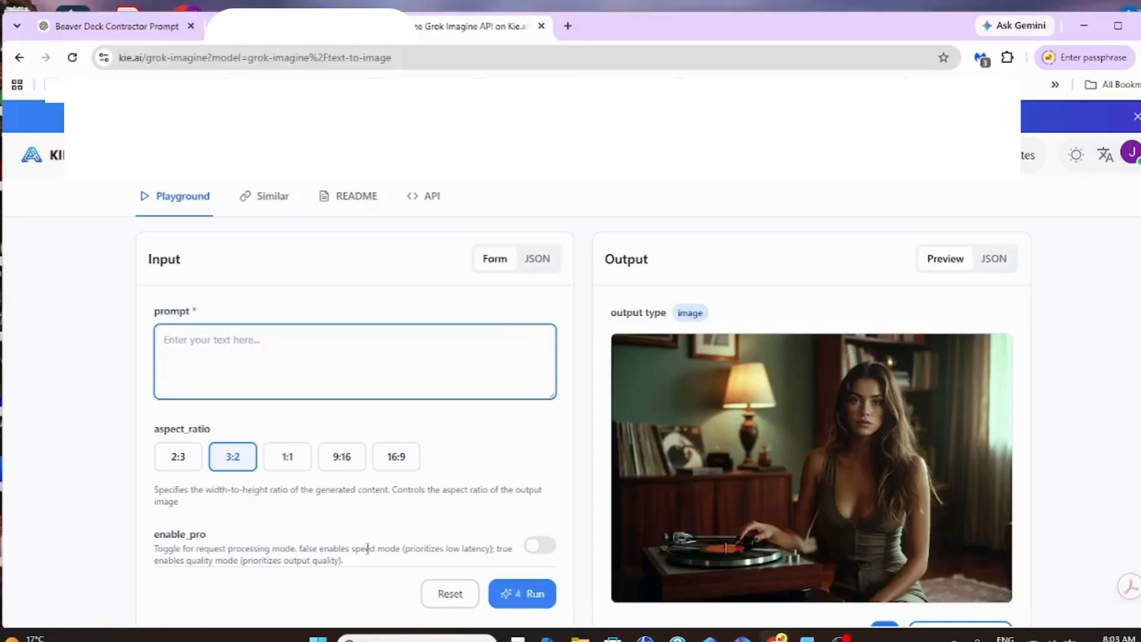
pyautogui.rightClick(164, 341)
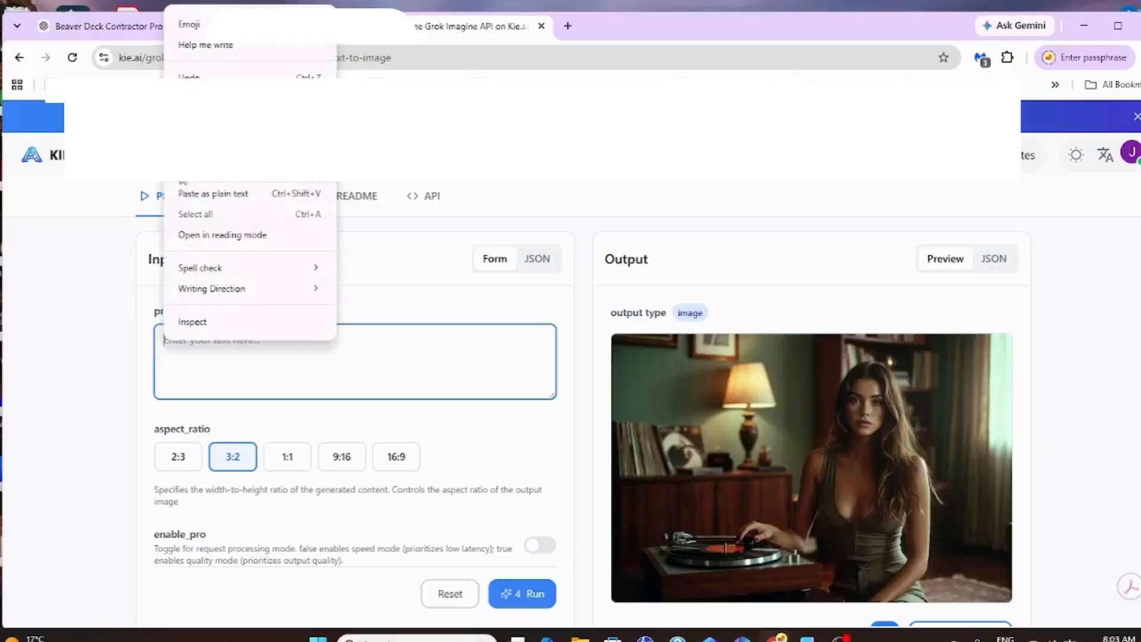
pyautogui.click(191, 181)
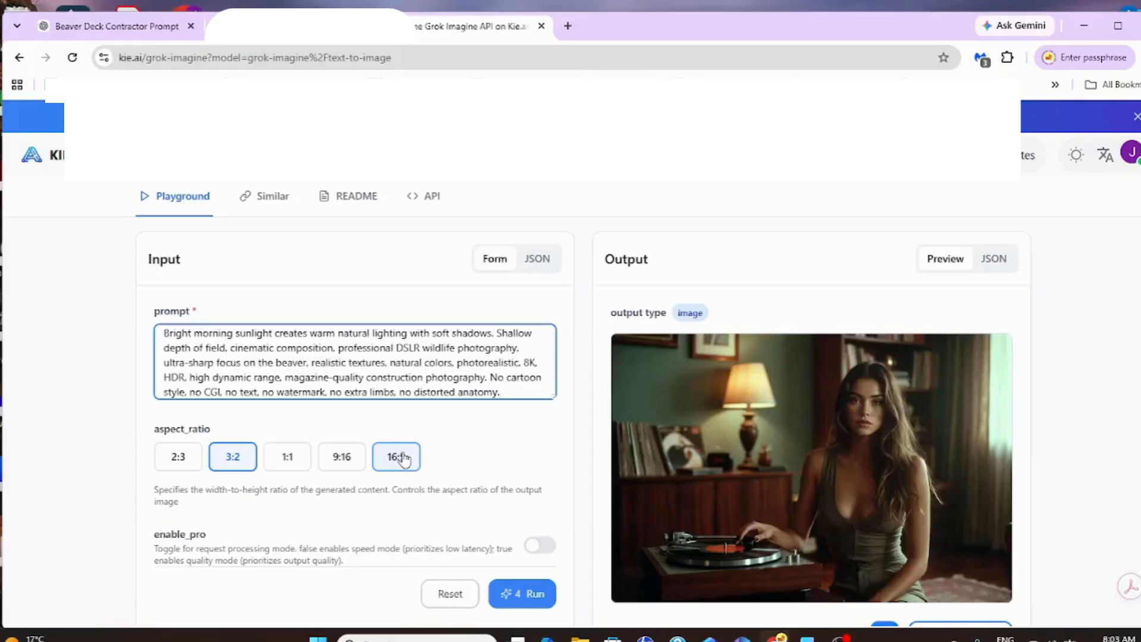
# - Set the aspect ratio to 1:1 and run the image generation
pyautogui.click(288, 463)
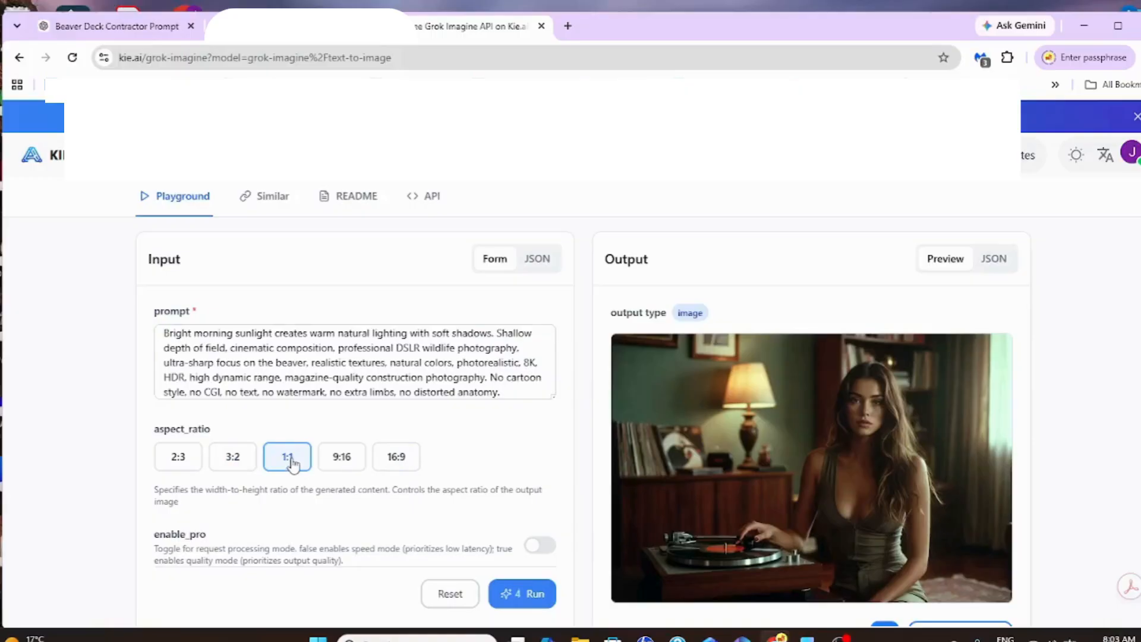
pyautogui.scroll(-2, 300, 507)
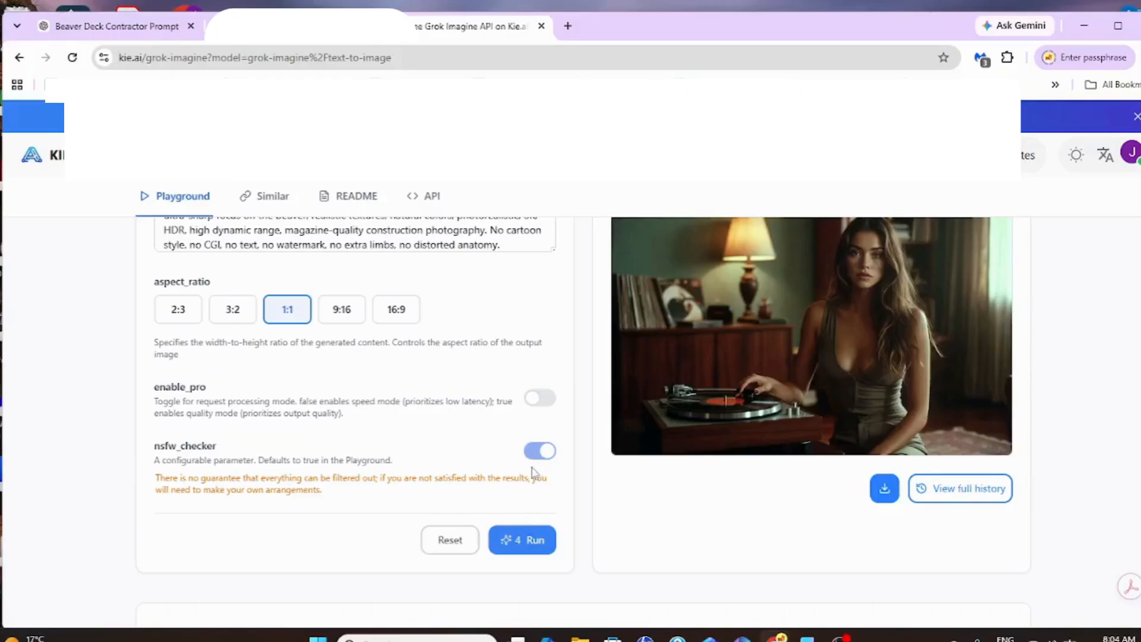
pyautogui.click(534, 545)
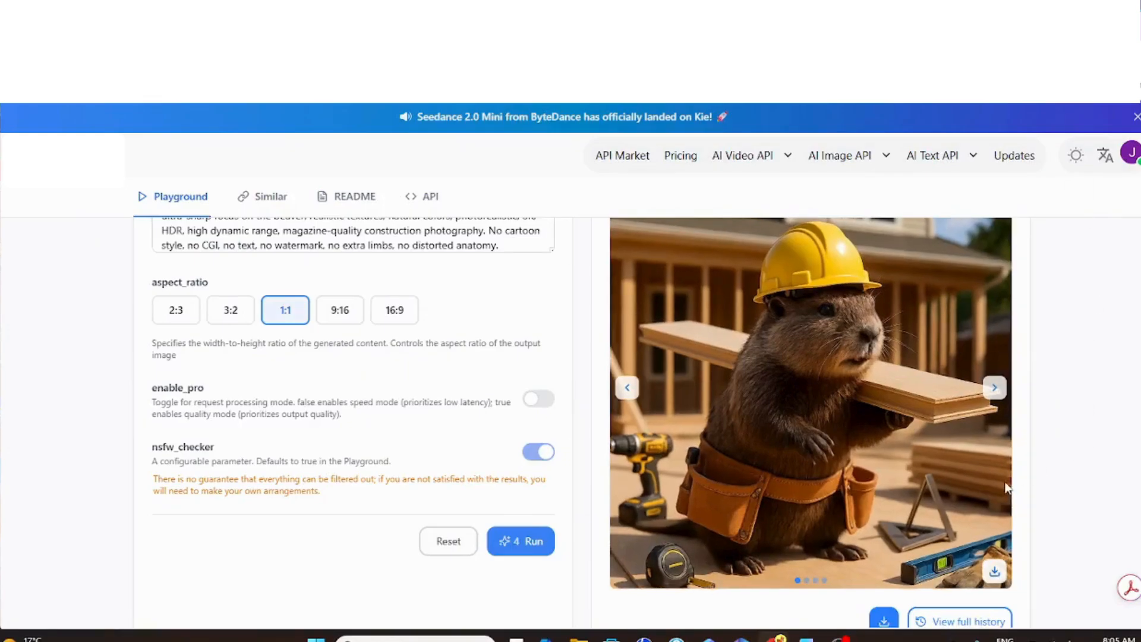
# - Download all the generated beaver images and check them in File Explorer's Downloads folder, then close that window
pyautogui.scroll(-2, 883, 543)
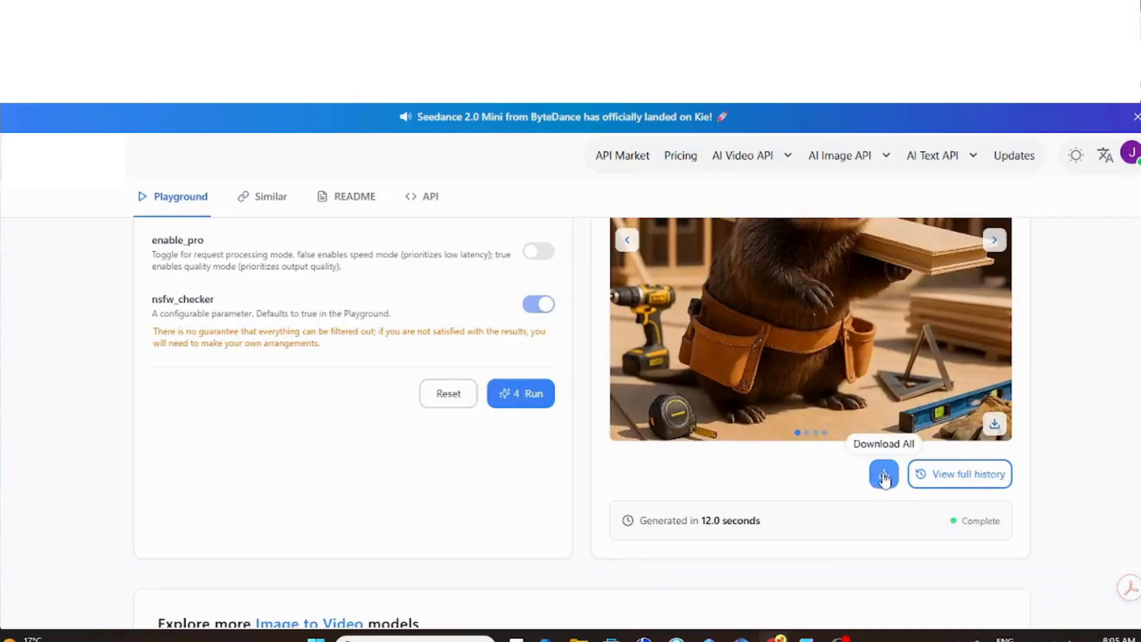
pyautogui.click(884, 476)
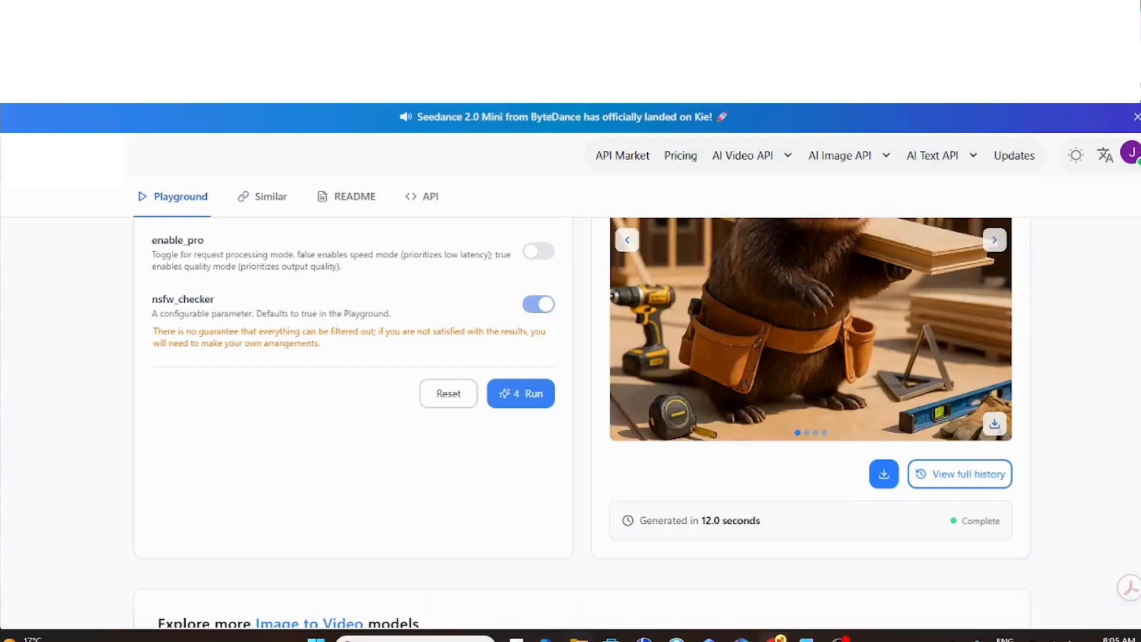
pyautogui.click(579, 640)
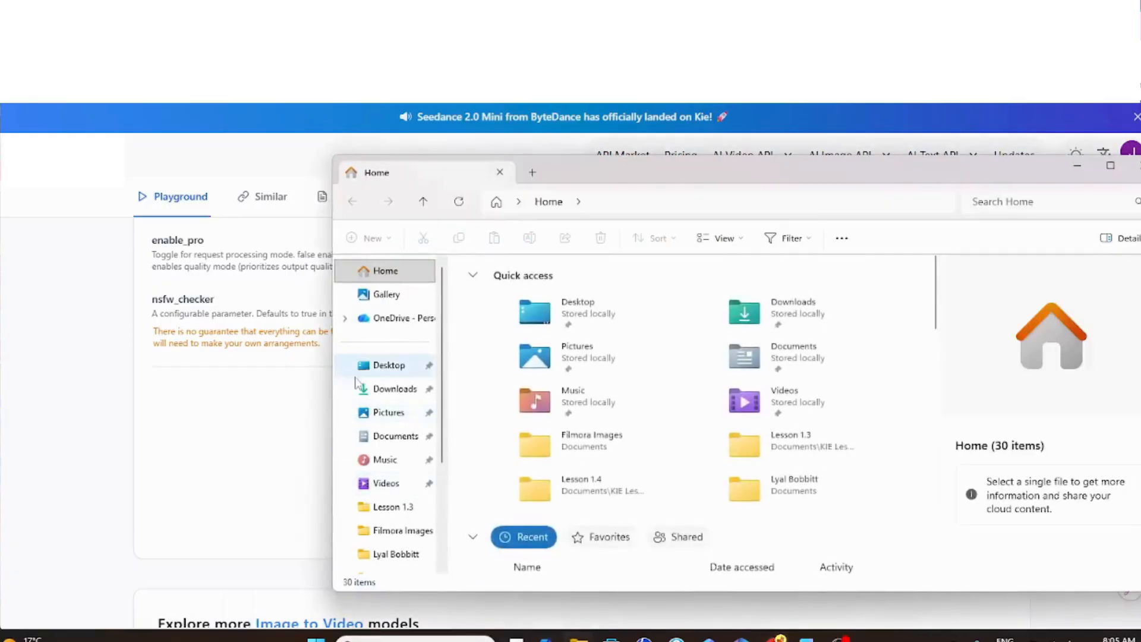
pyautogui.click(395, 389)
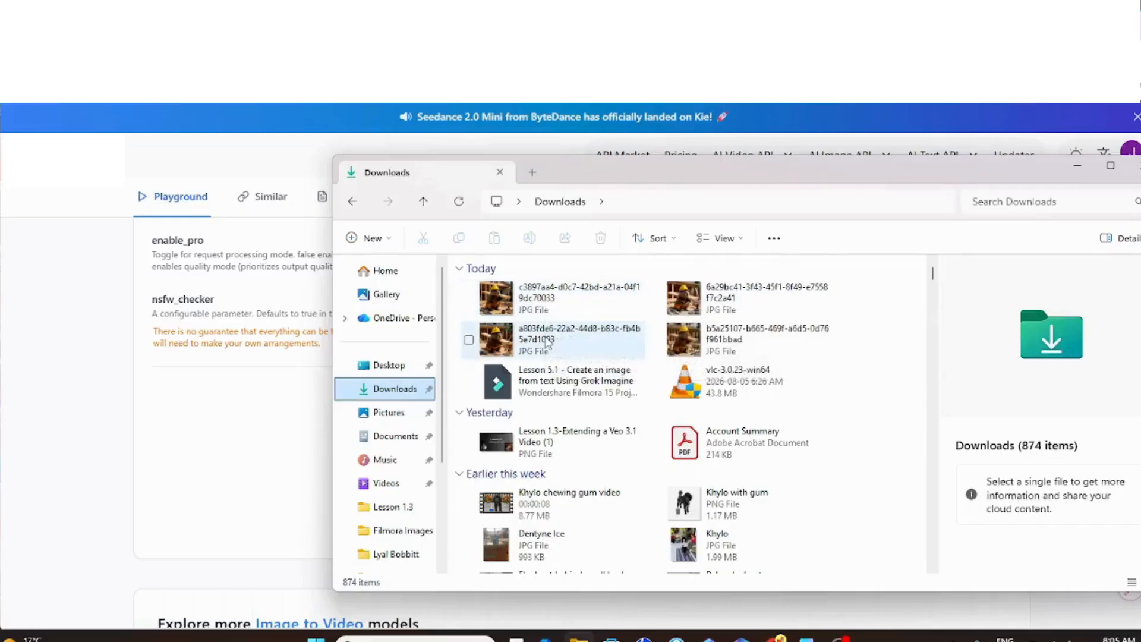
pyautogui.moveTo(548, 341)
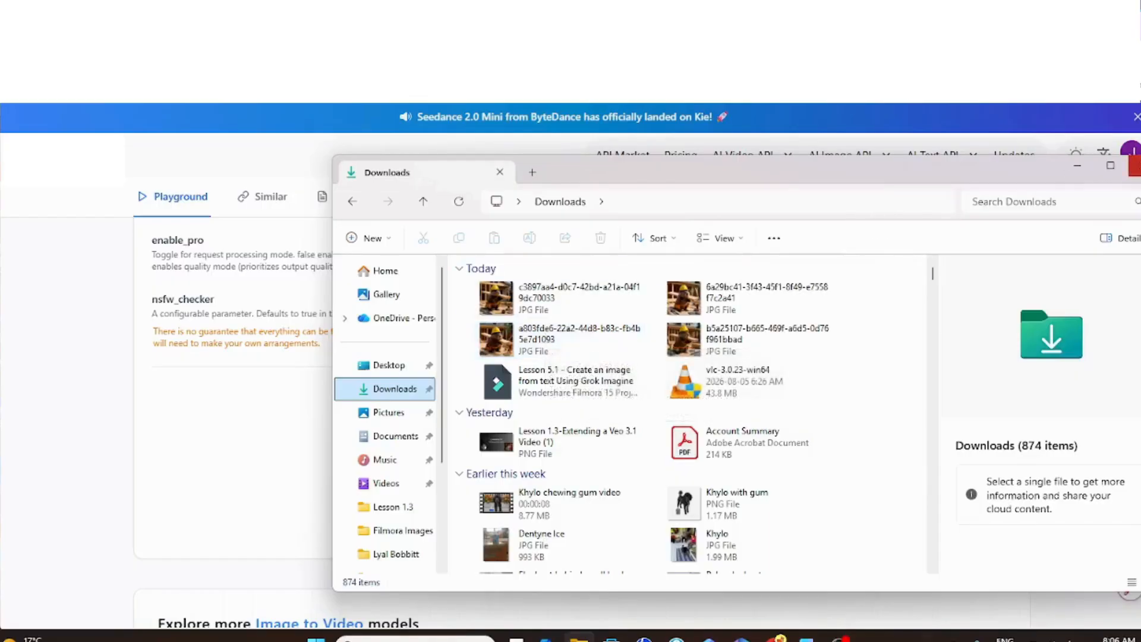
pyautogui.click(1136, 166)
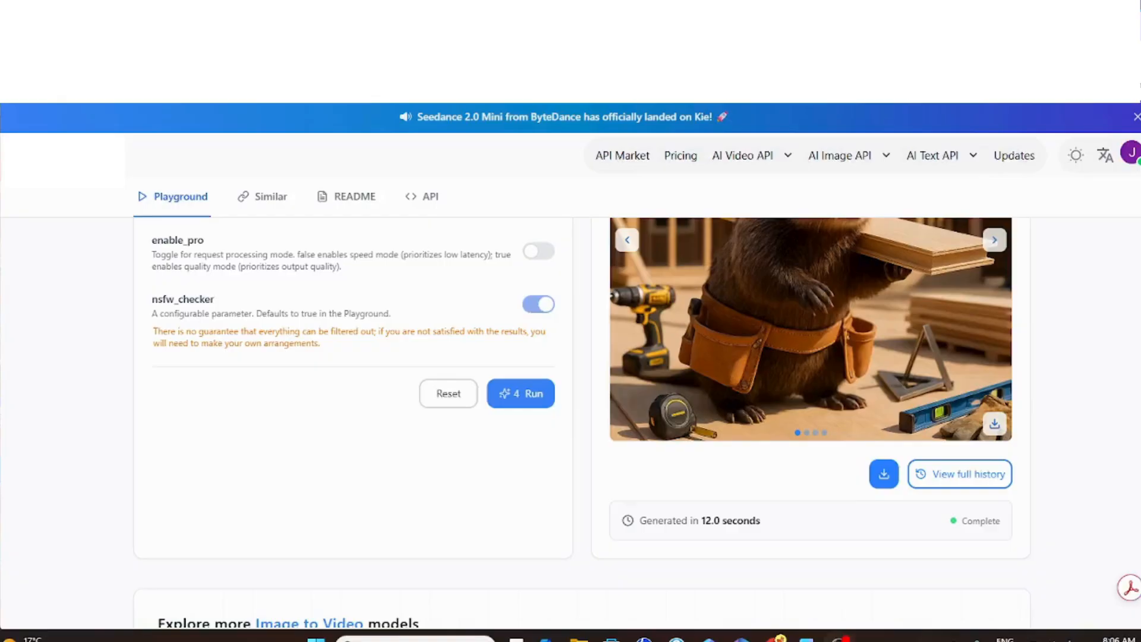
pyautogui.click(839, 640)
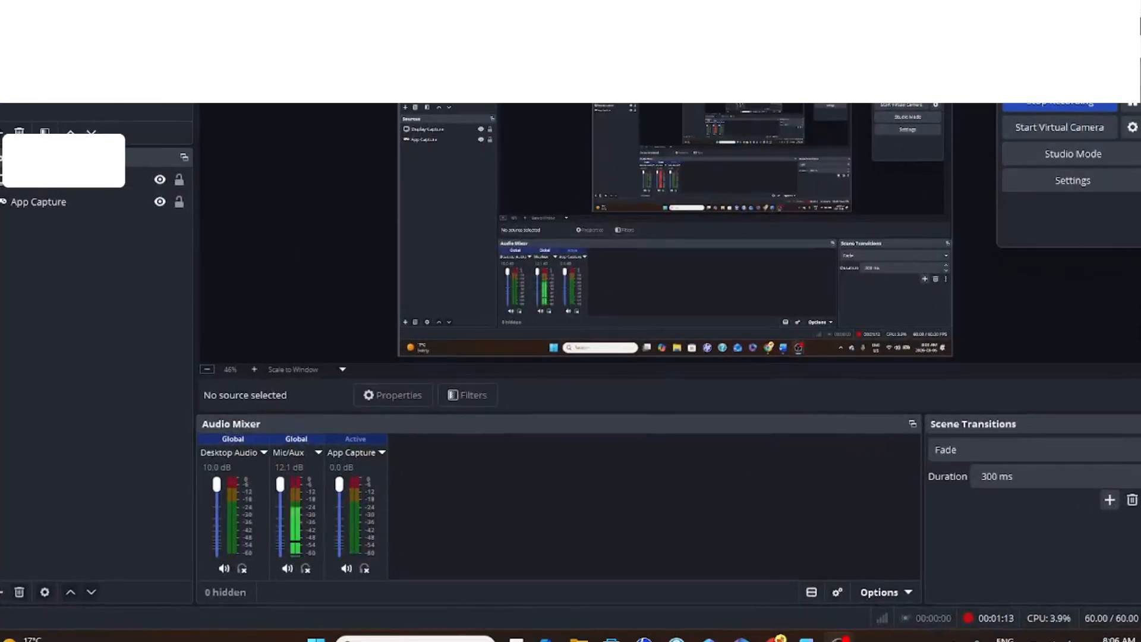